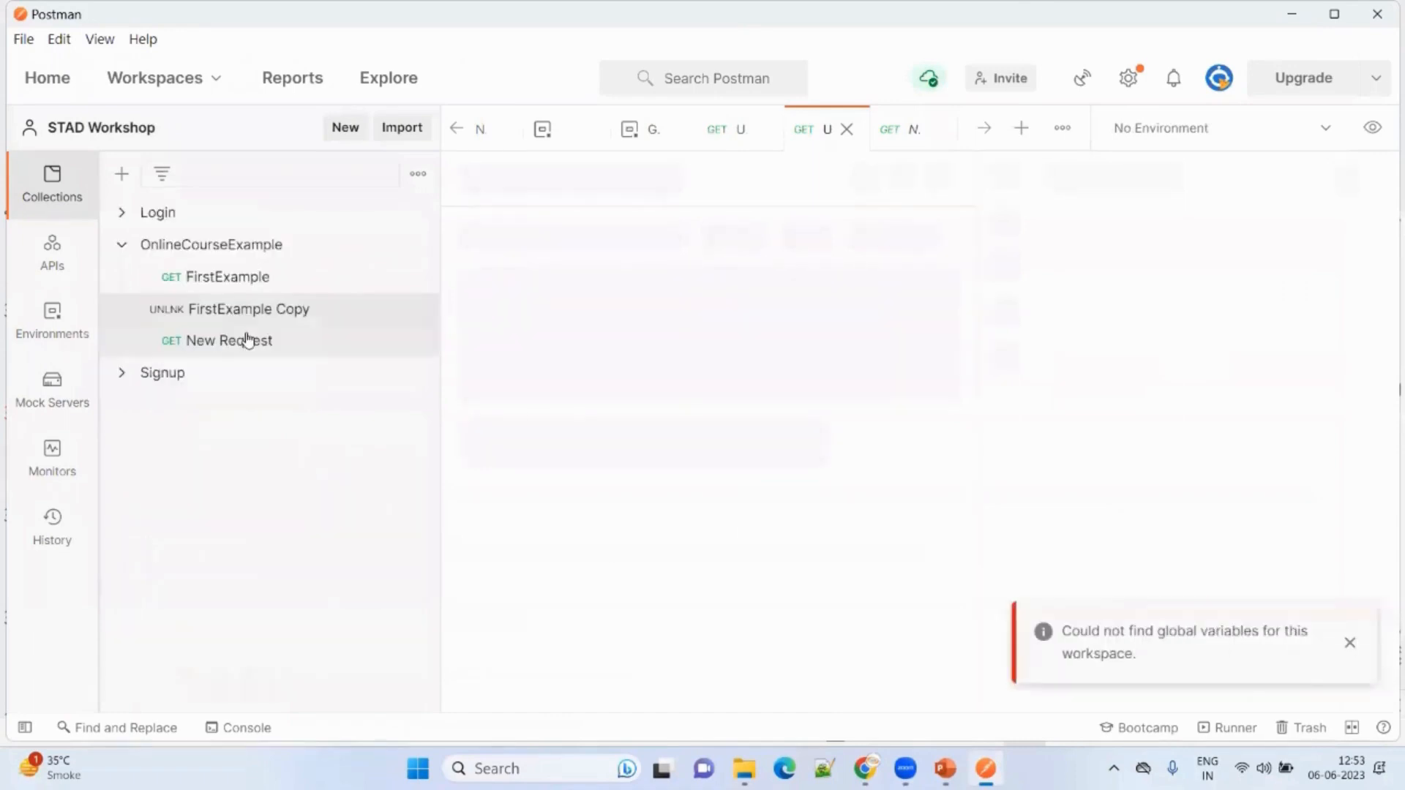
Open FirstExample and delete the '1/?id=23' id tail from its URL.
click(186, 344)
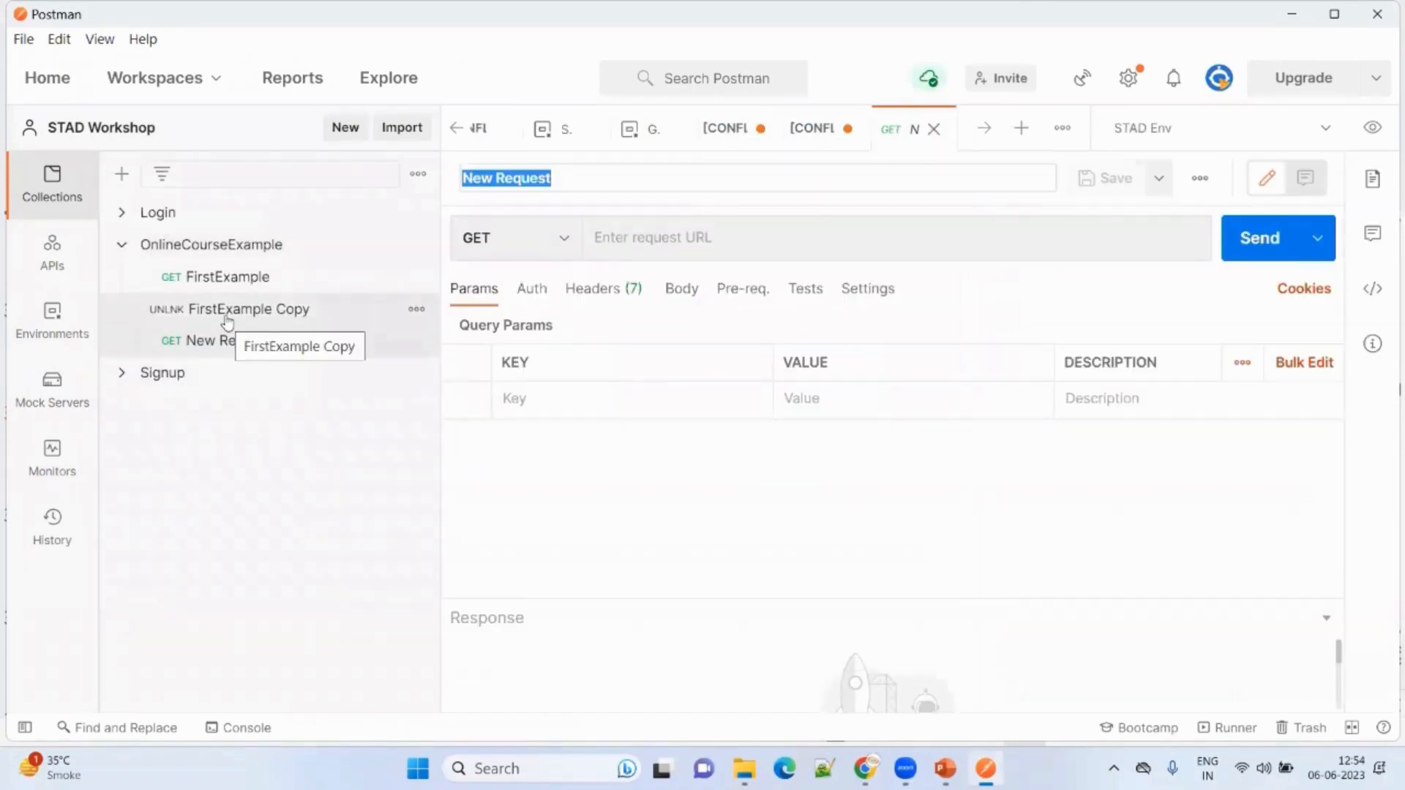
click(220, 289)
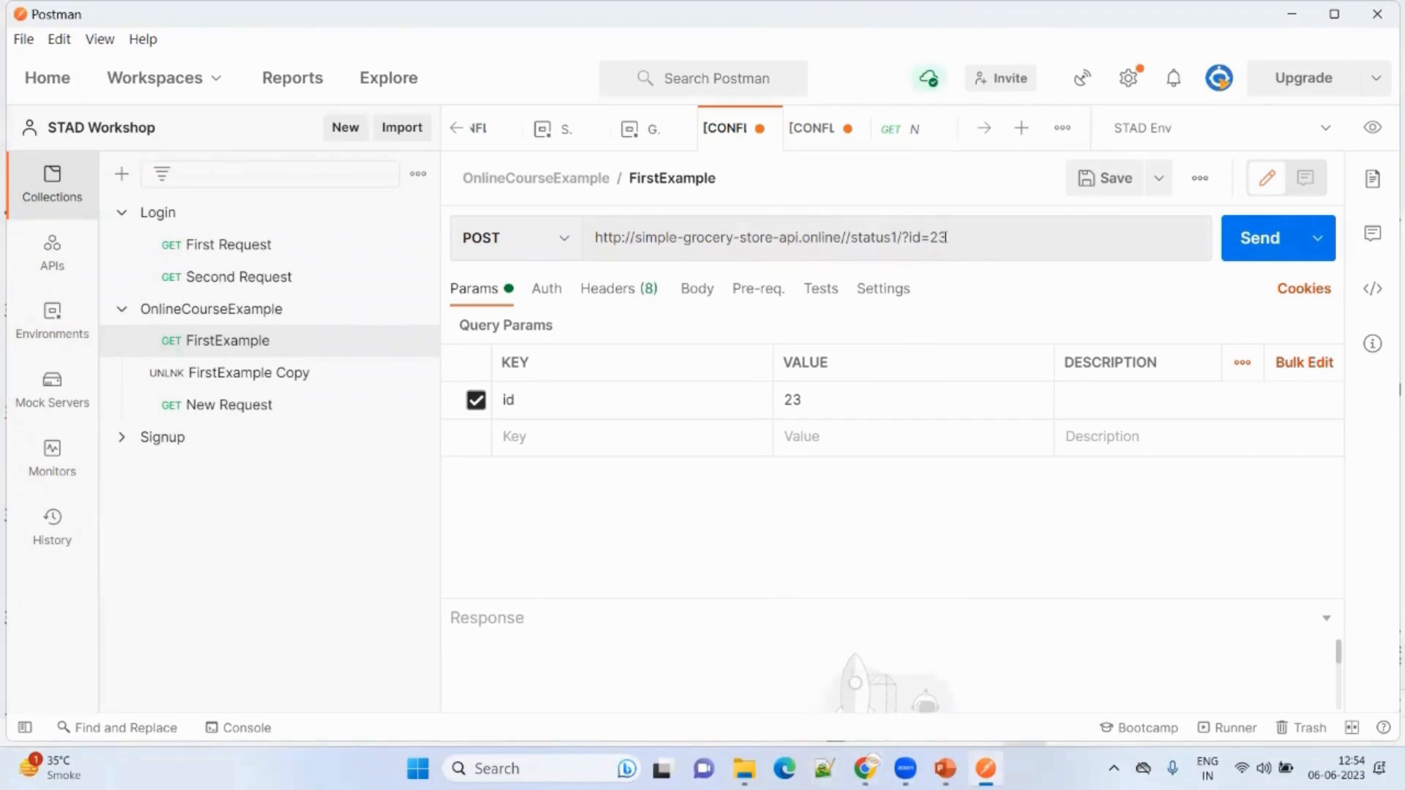
drag(948, 242, 892, 249)
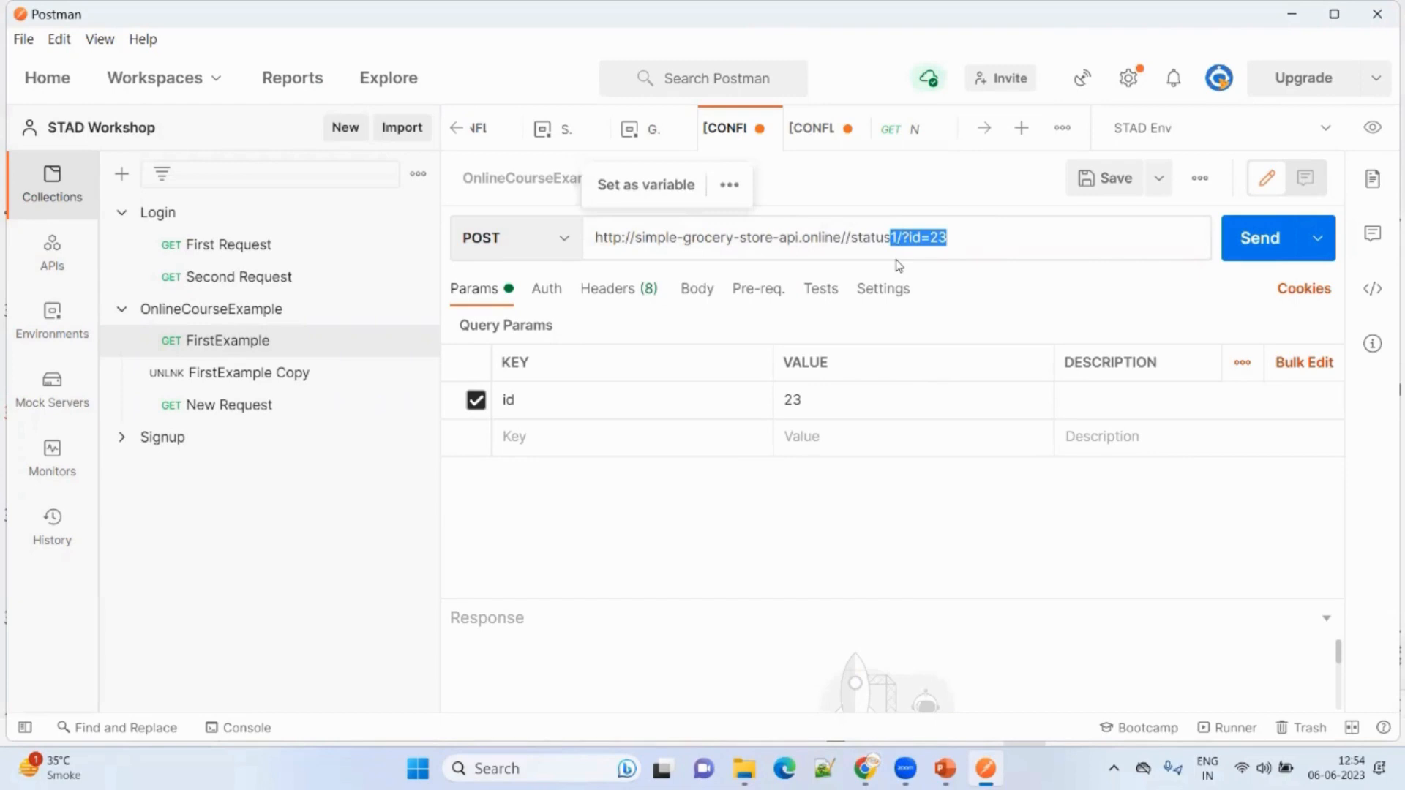
key(BackSpace)
Remove the extra slash so the URL ends at /status, and send it (404 Not Found).
click(851, 238)
key(BackSpace)
key(ctrl+Return)
drag(753, 494, 757, 600)
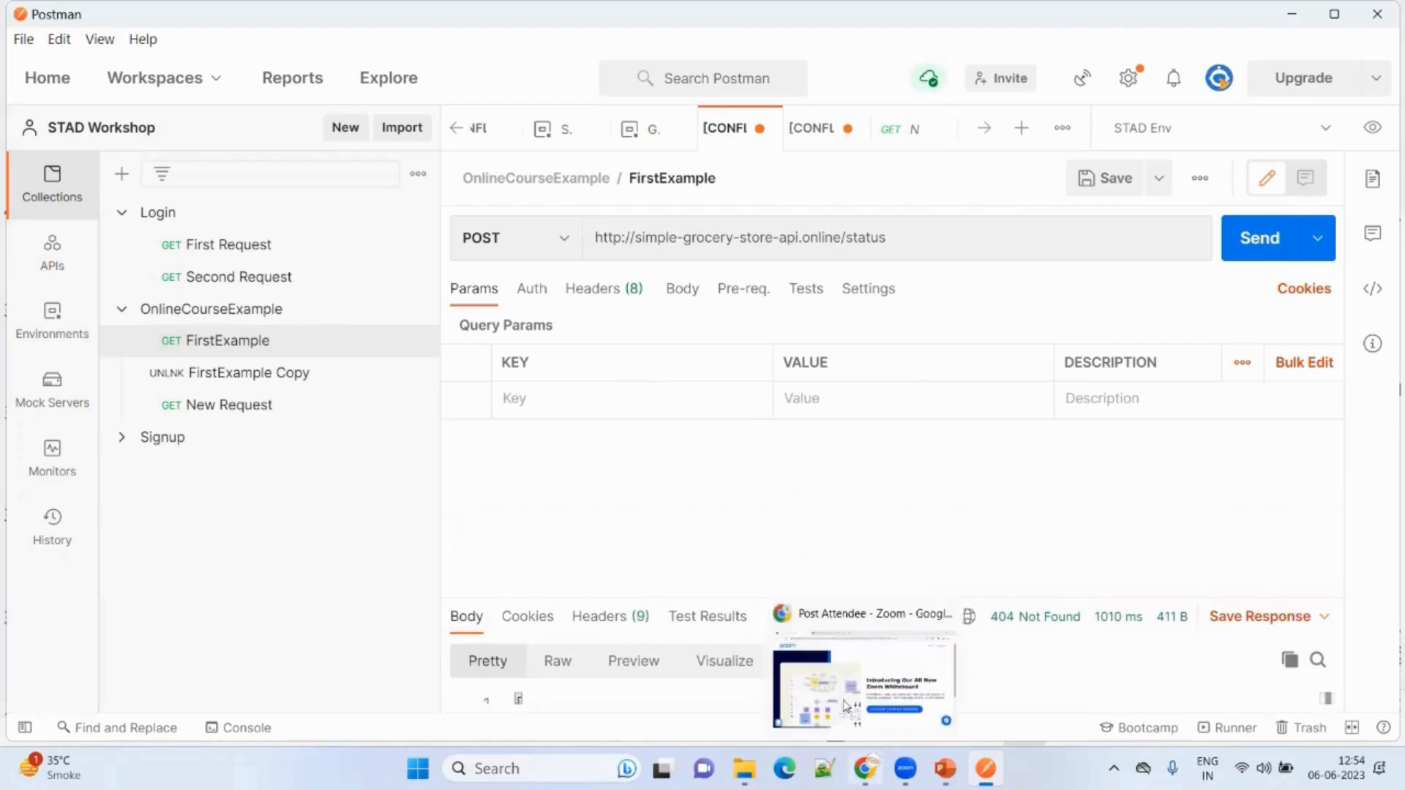
click(850, 688)
Replace FirstExample's URL with the API's alternative base URL from the GitHub docs.
click(410, 20)
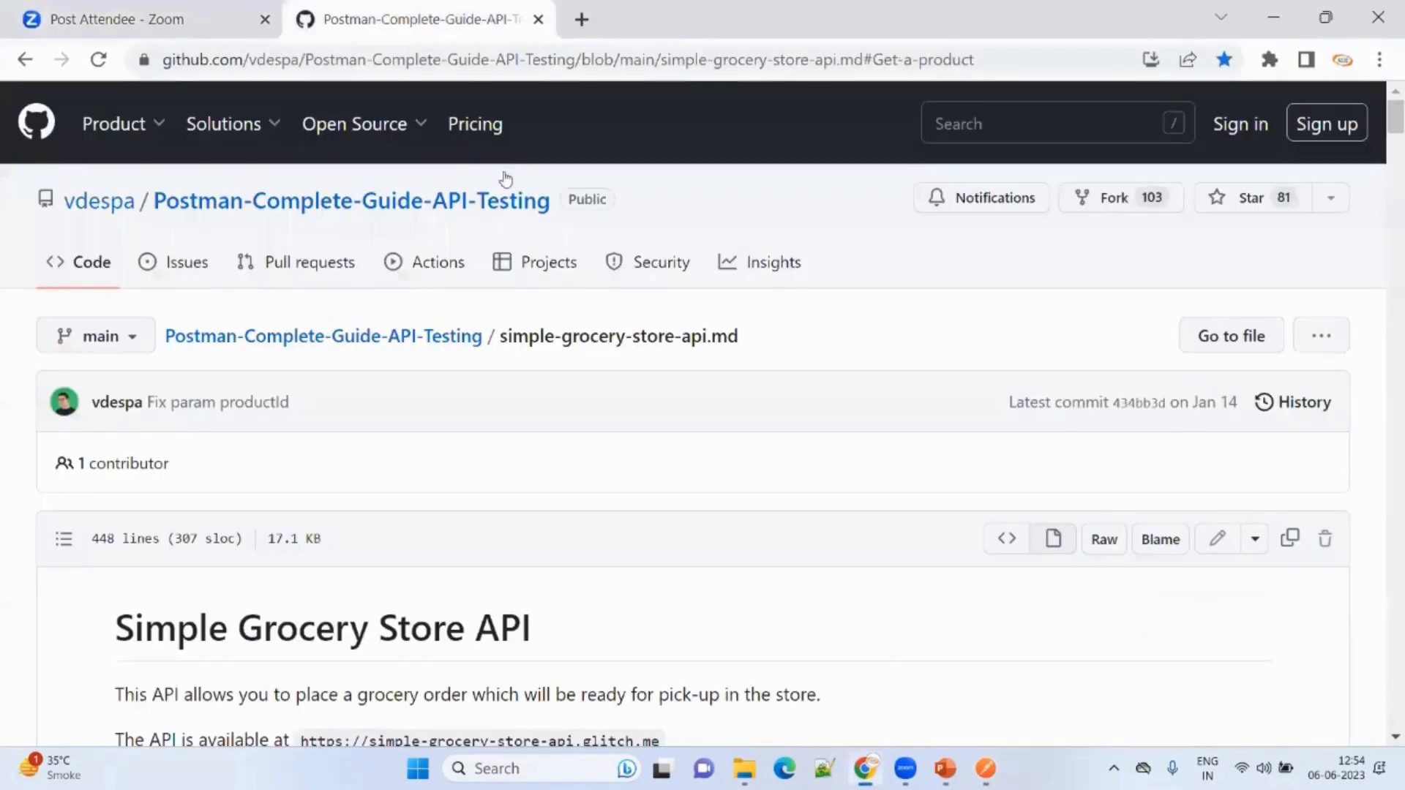
scroll(511, 383, down, 3)
scroll(510, 383, down, 5)
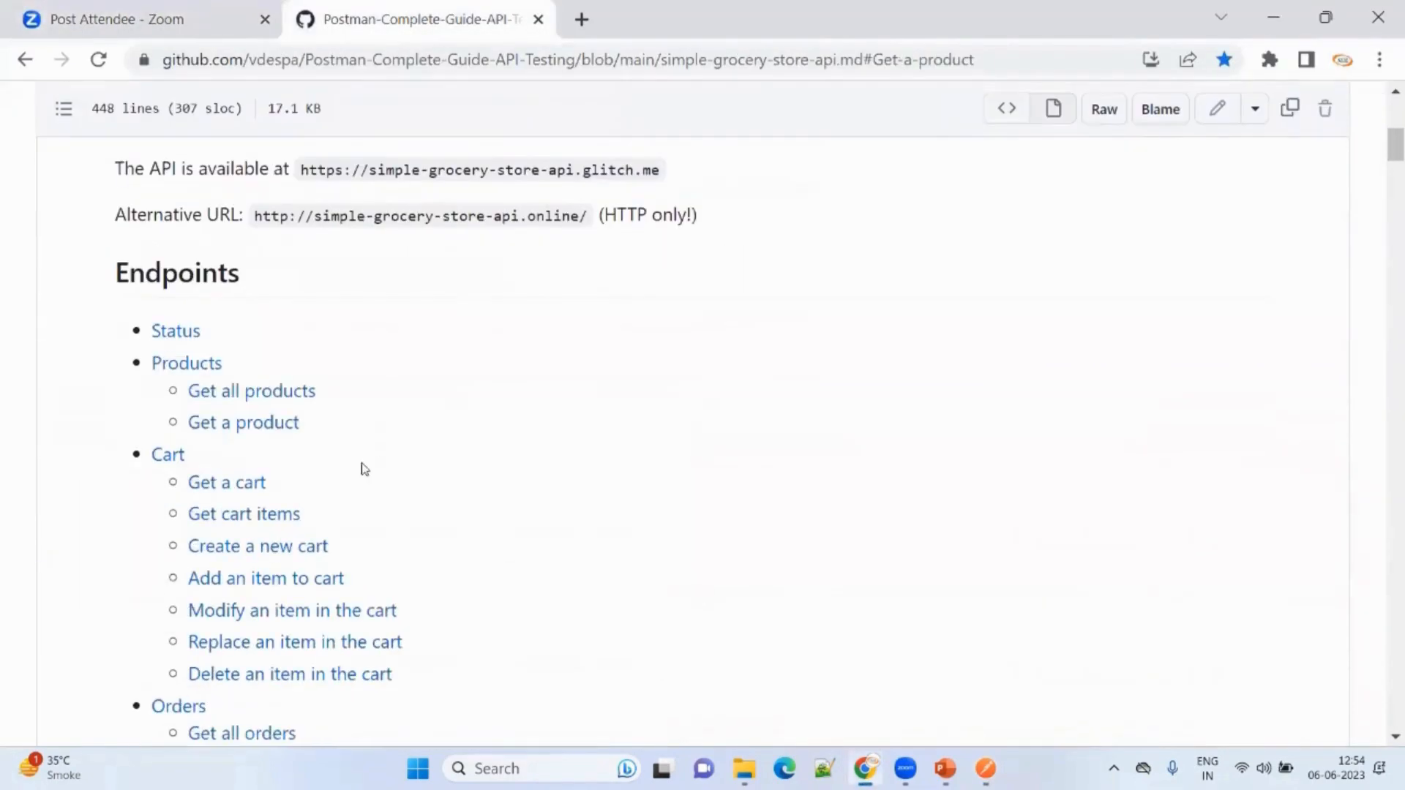
click(194, 340)
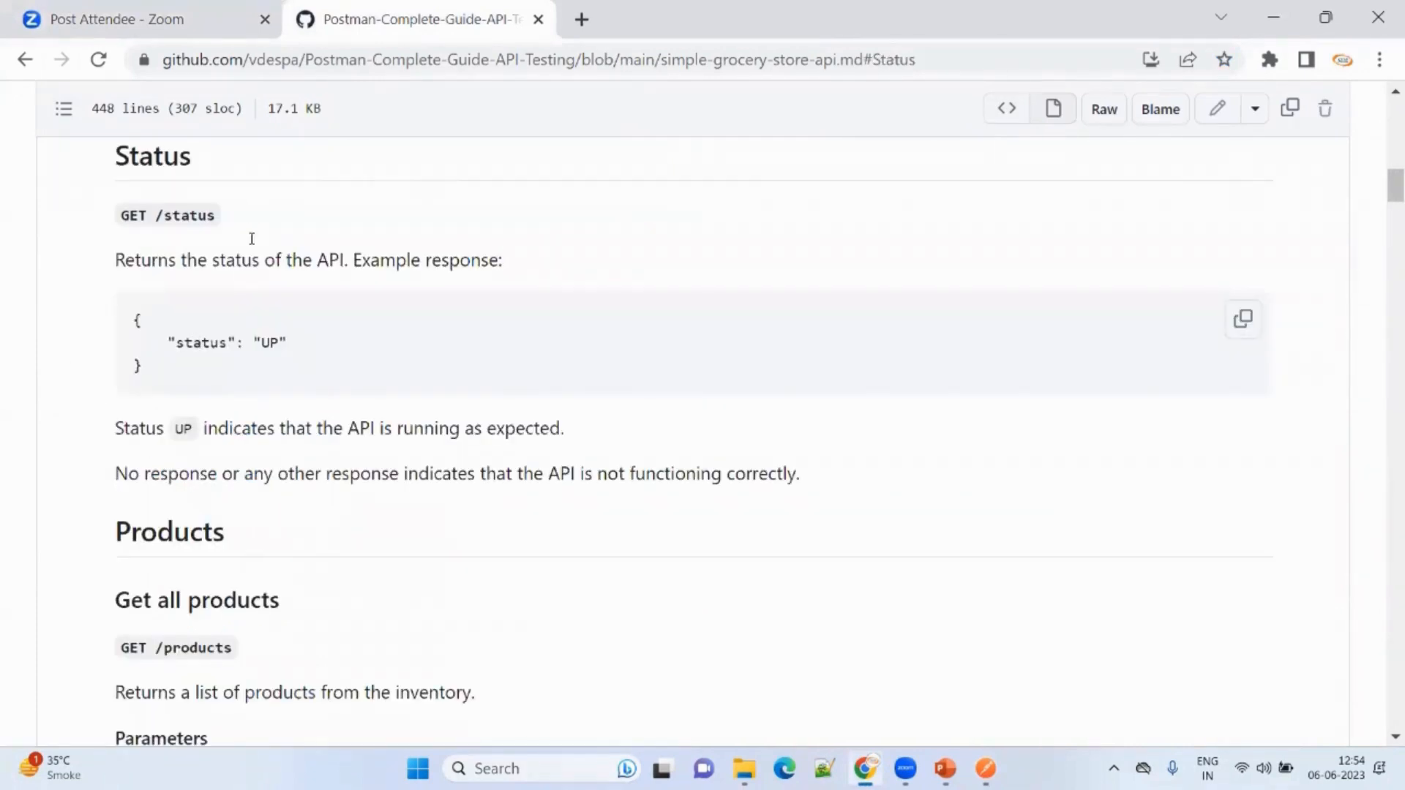
scroll(238, 271, up, 15)
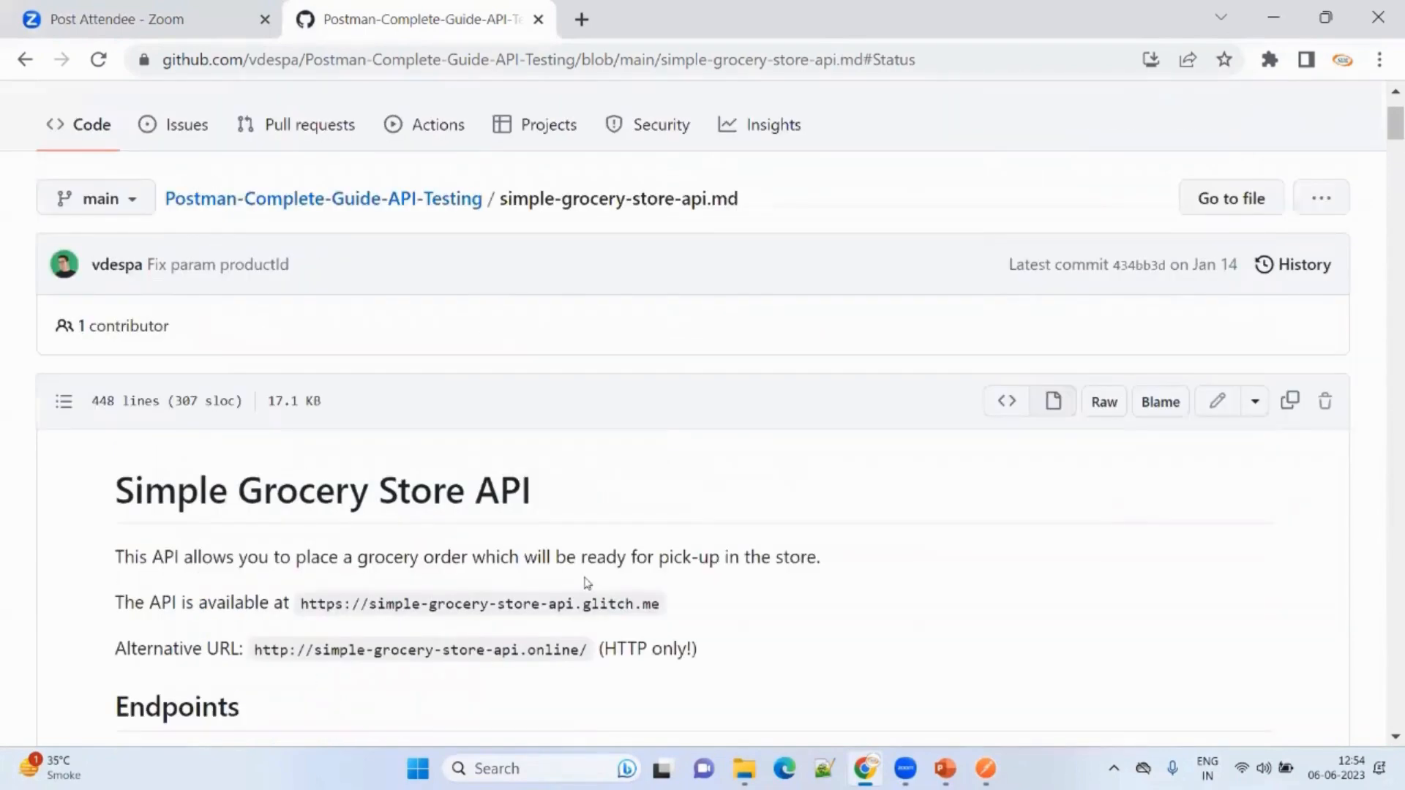
drag(588, 646, 248, 651)
key(ctrl+c)
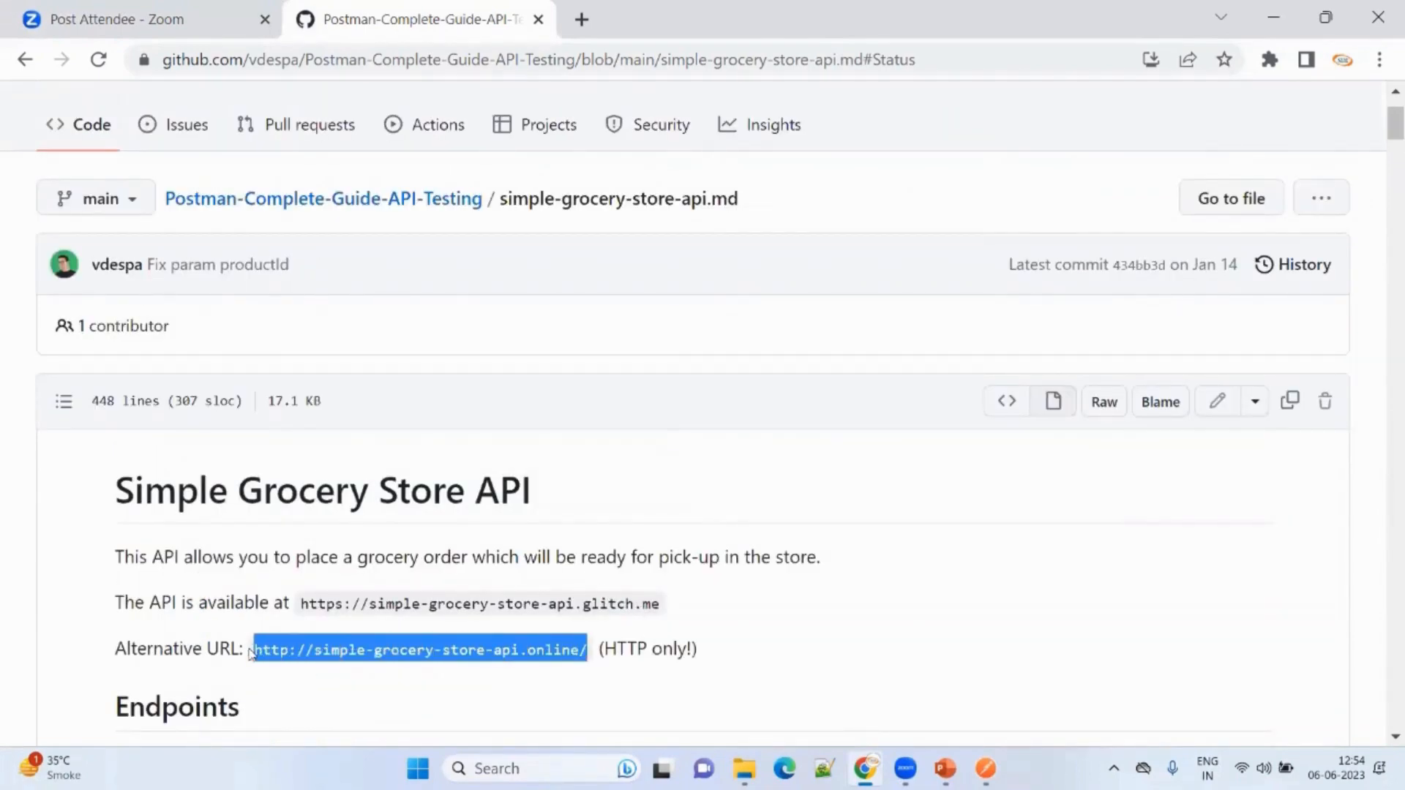
click(985, 768)
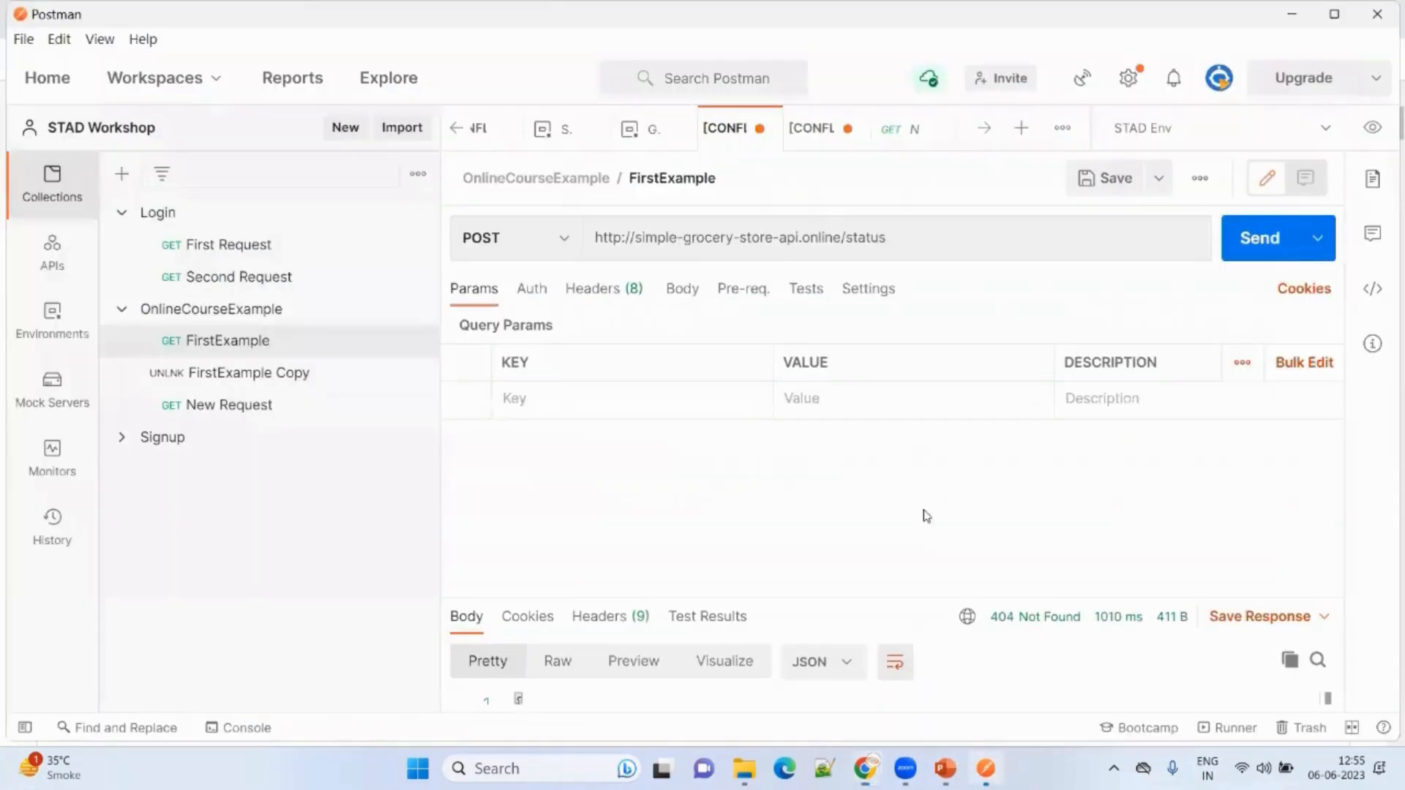
triple_click(830, 236)
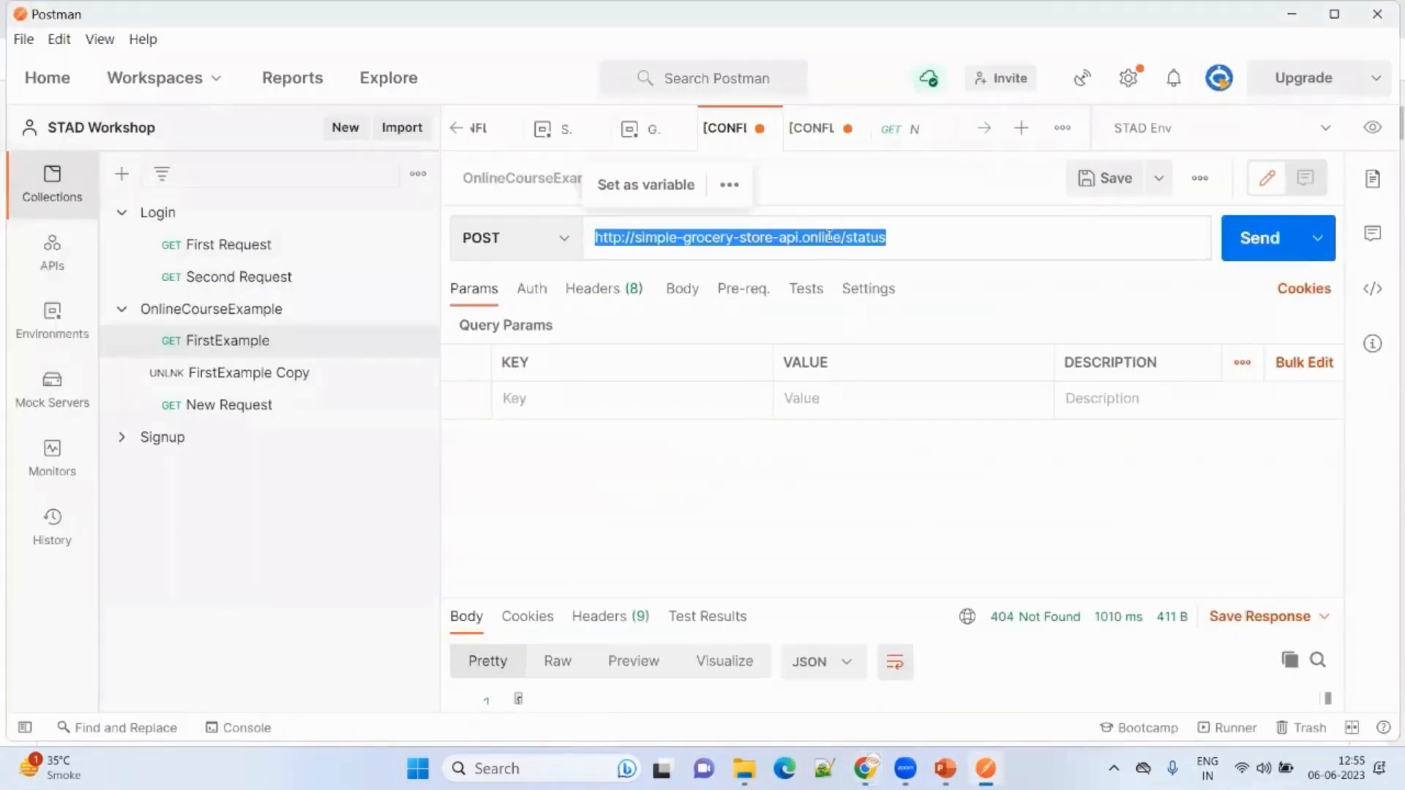
key(ctrl+v)
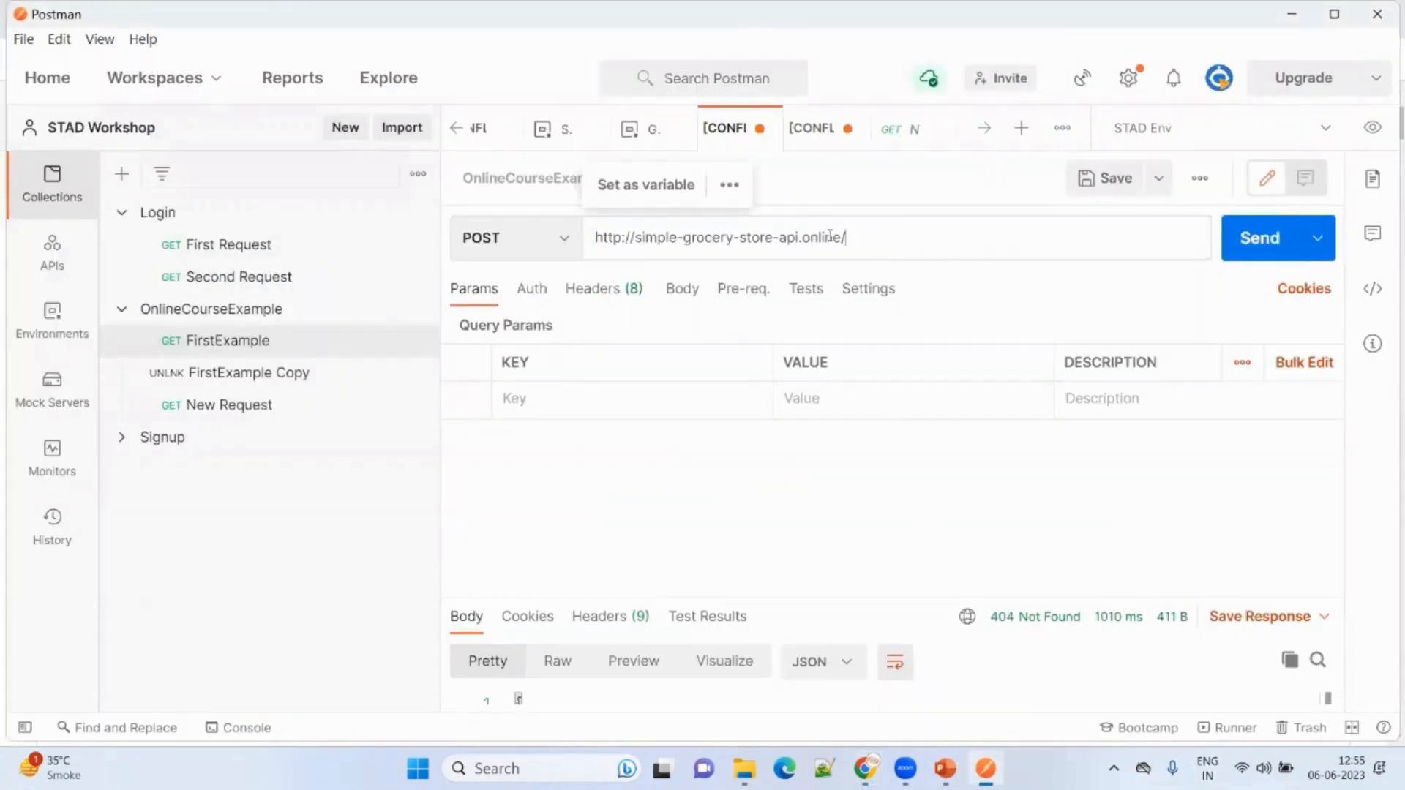
Copy the /status path from the docs' Status section.
key(alt+Tab)
scroll(410, 553, up, 3)
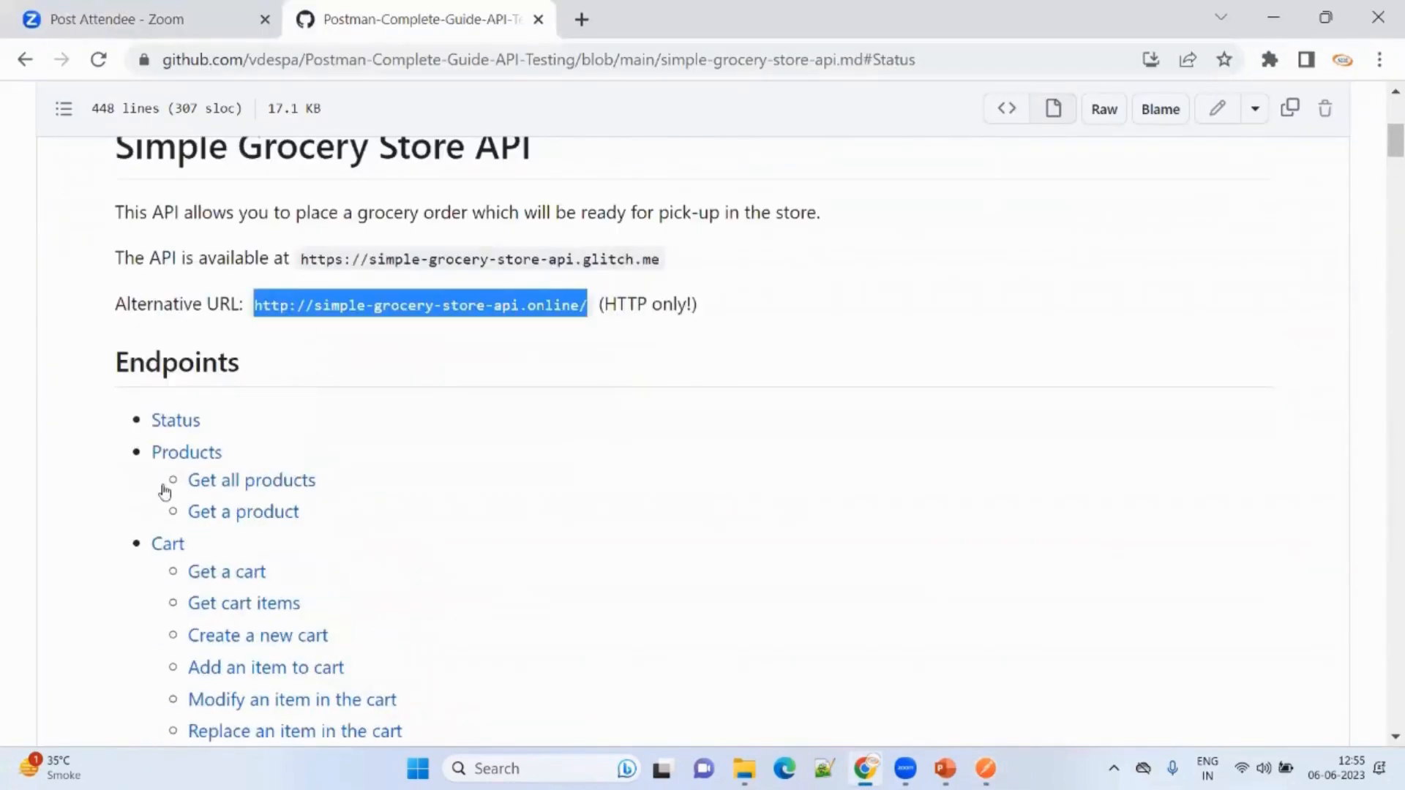
click(174, 423)
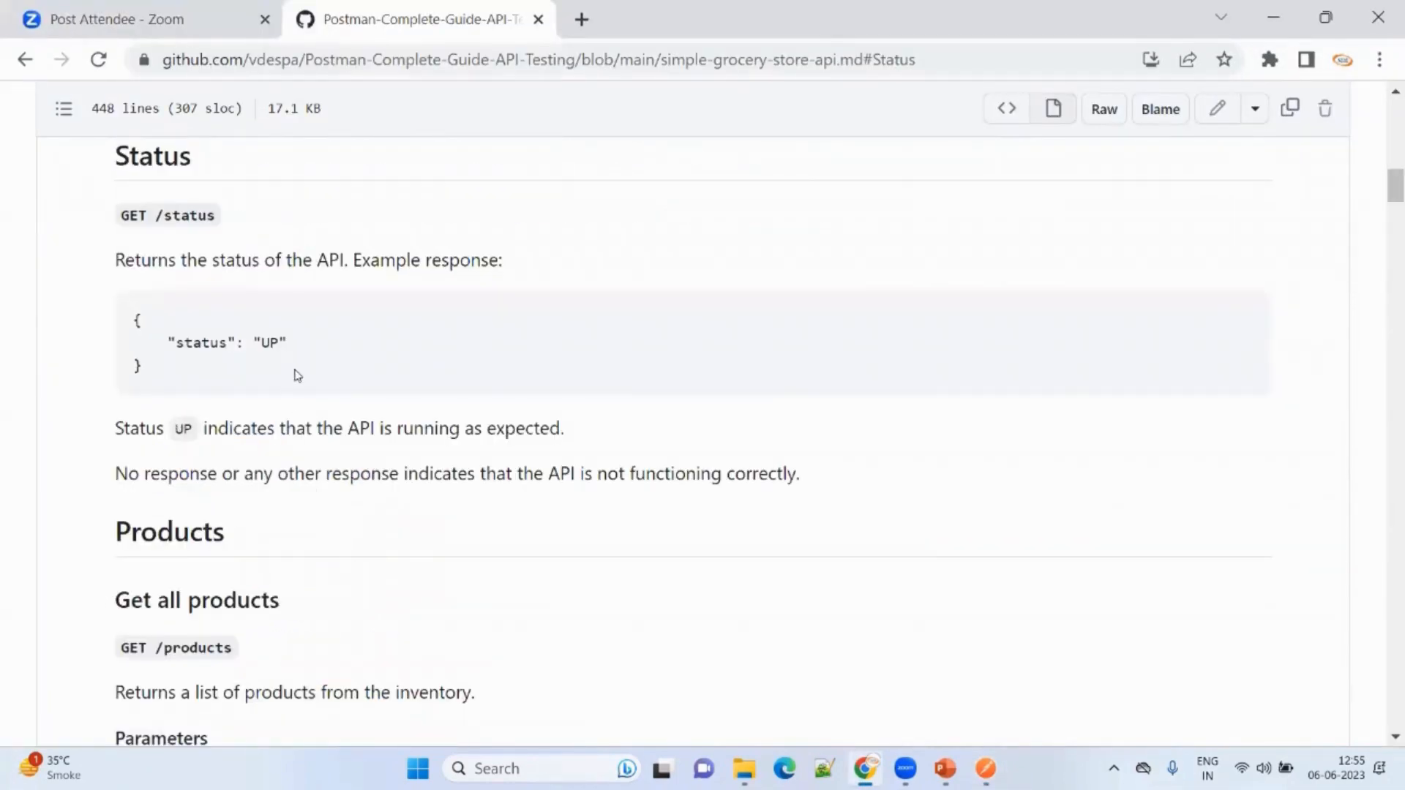
drag(217, 216, 158, 222)
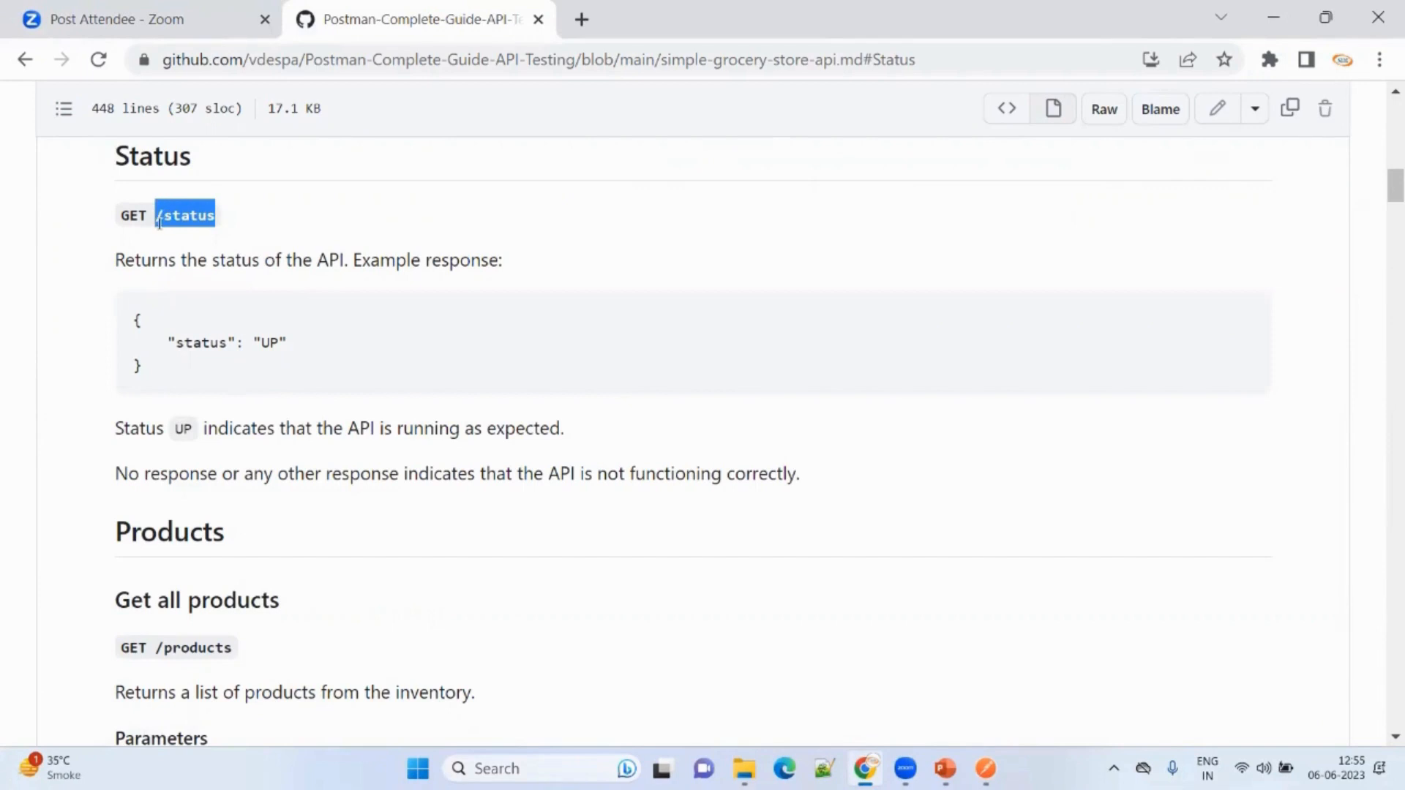
key(ctrl+c)
key(alt+Tab)
Append /status to the URL and remove the doubled slash.
key(ctrl+v)
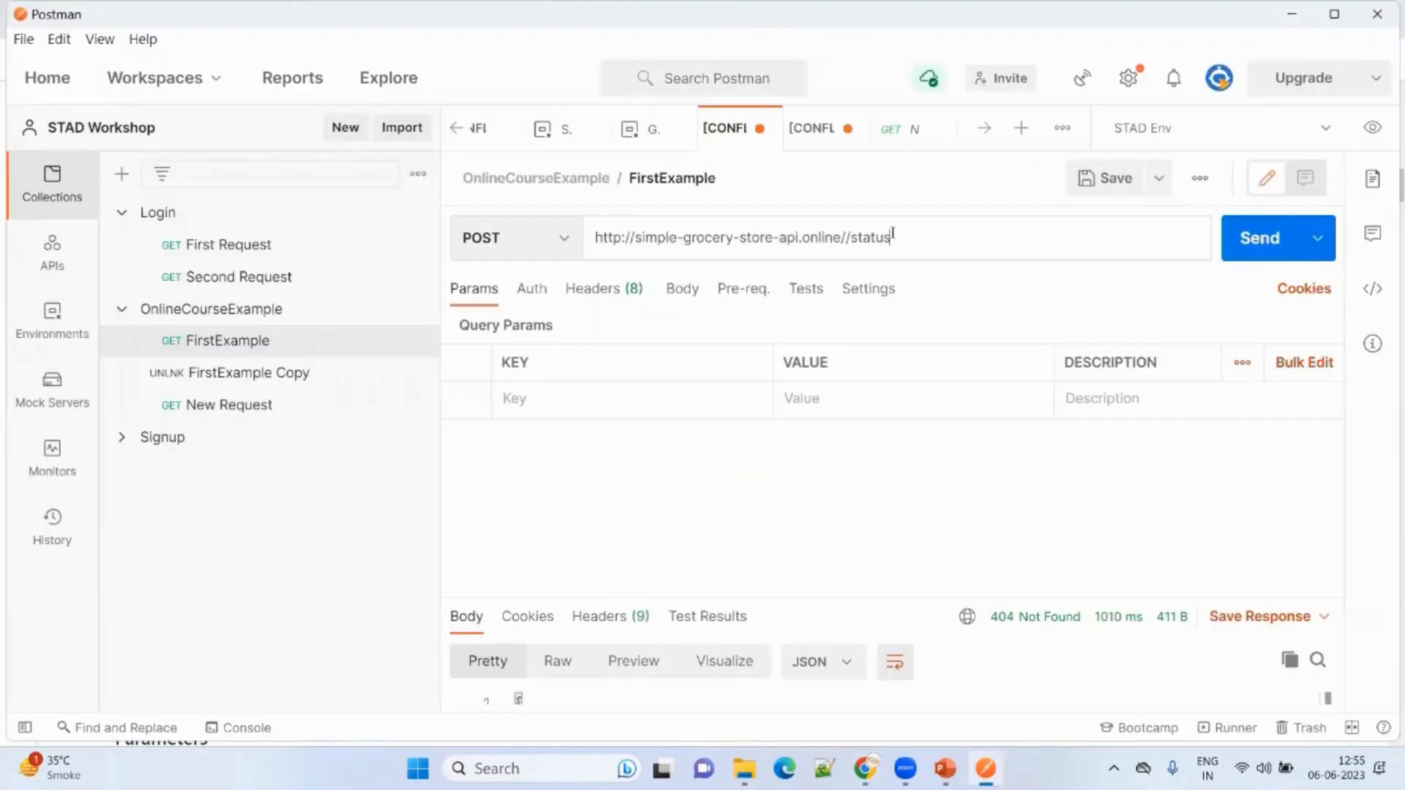
click(850, 238)
key(BackSpace)
Change FirstExample's method to GET and save it, overwriting the existing request.
click(518, 238)
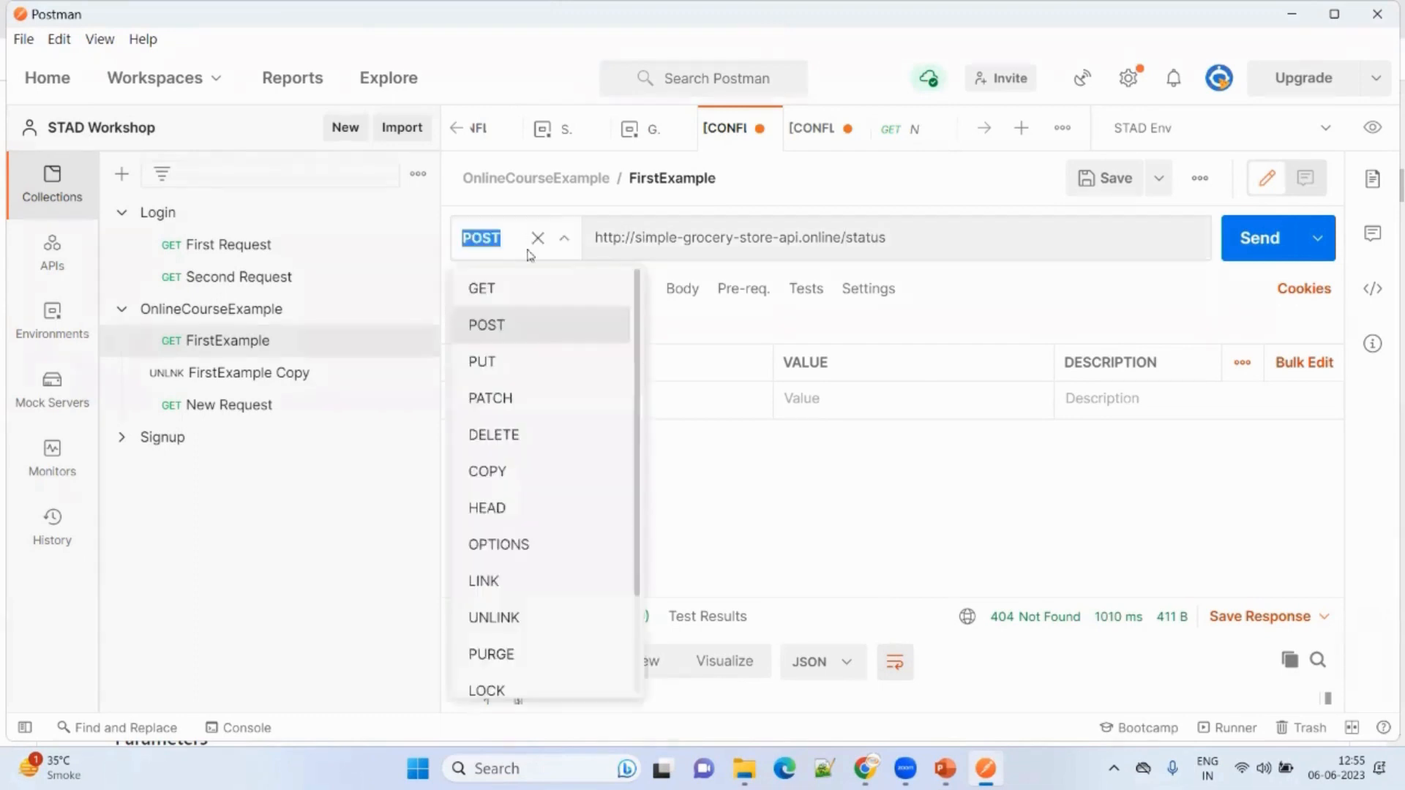
click(538, 291)
click(1113, 179)
click(869, 486)
mouse_move(865, 768)
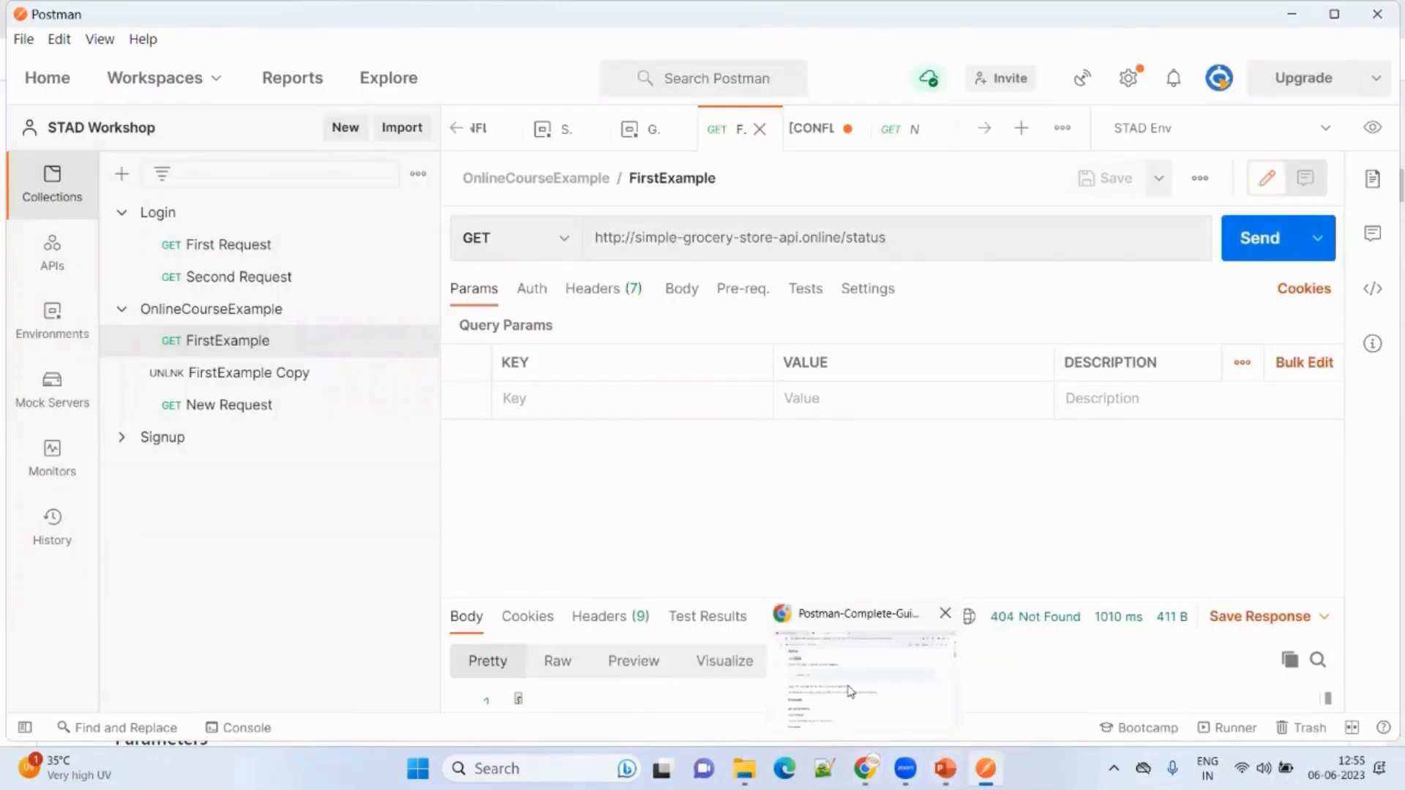
click(850, 690)
drag(217, 216, 155, 215)
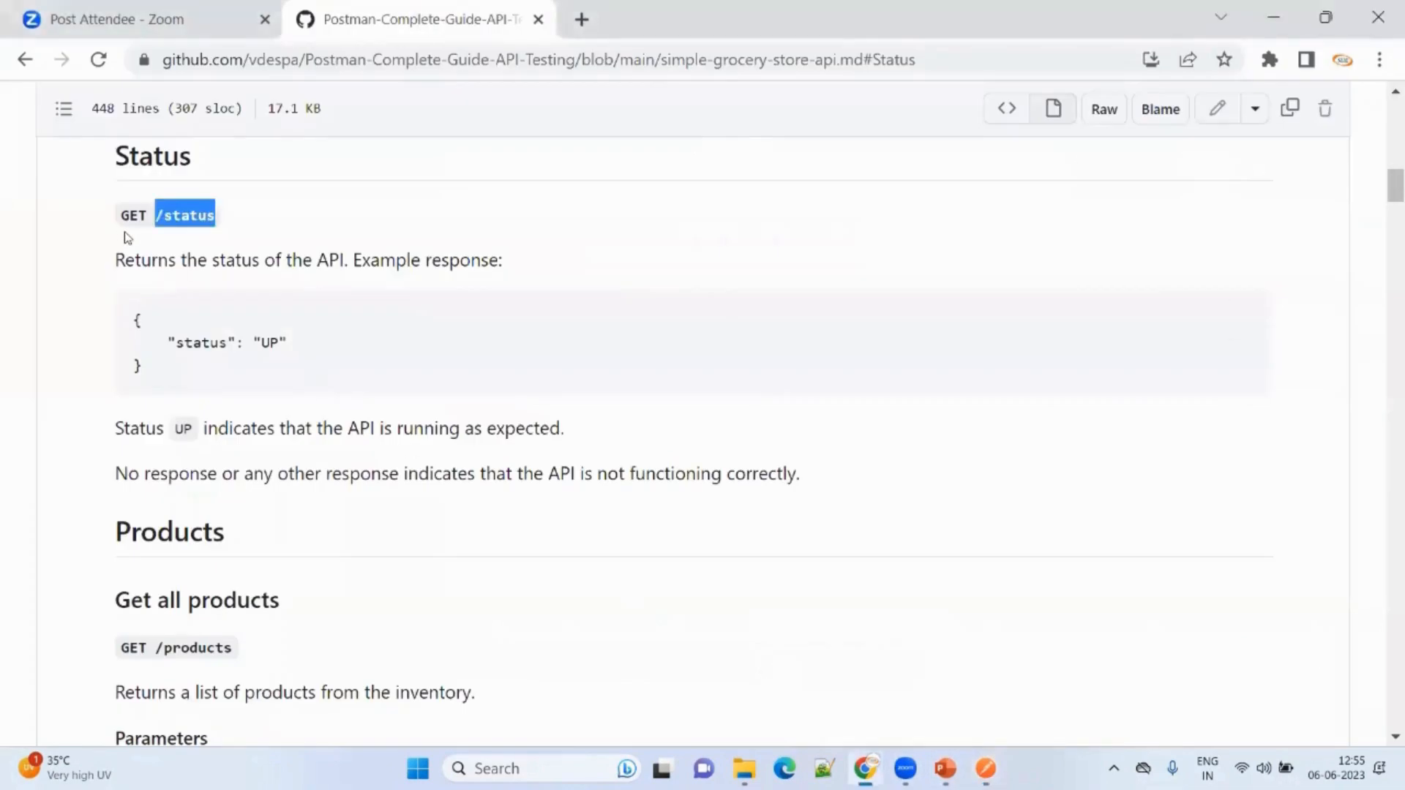
Send the GET /status request and expand the response to see 200 OK with status UP.
click(986, 768)
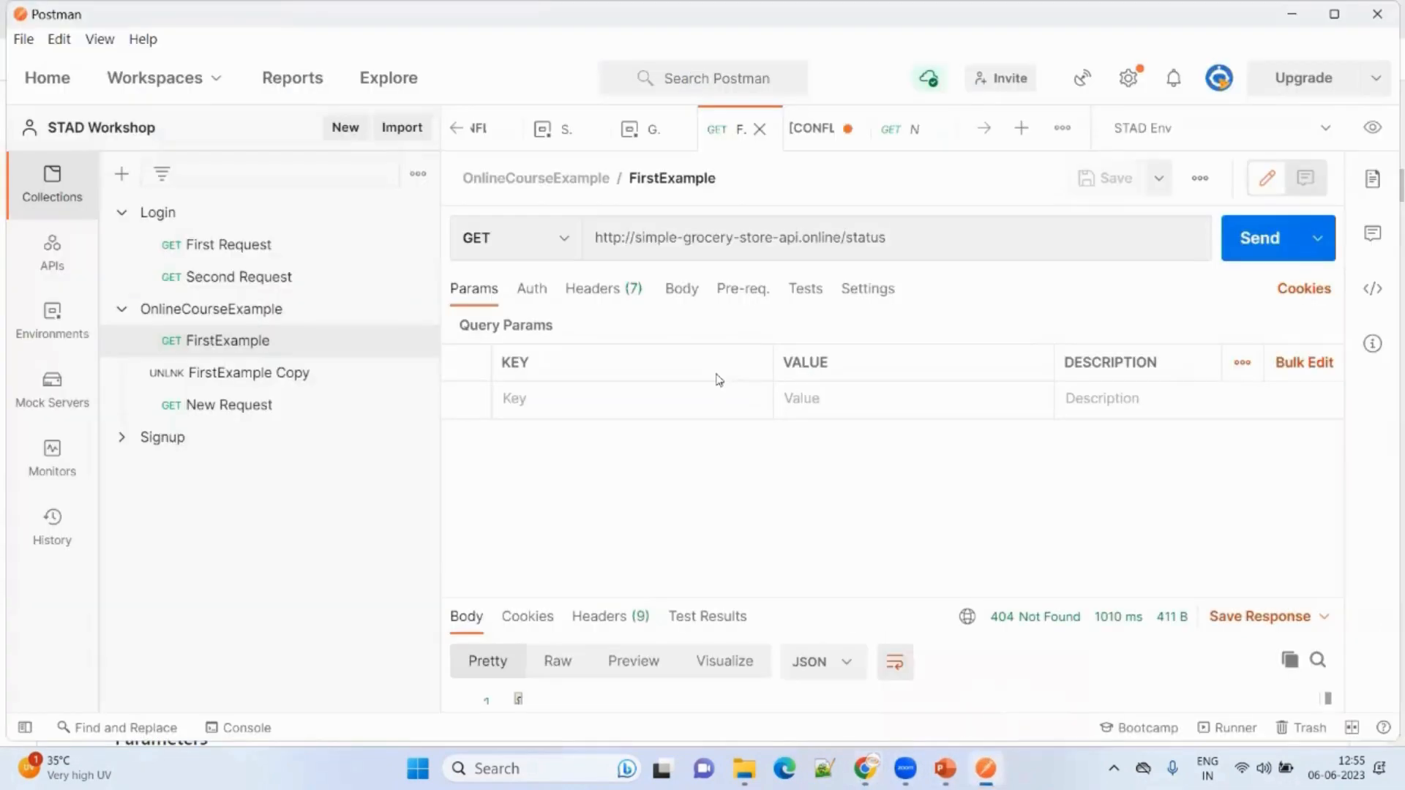
click(1263, 250)
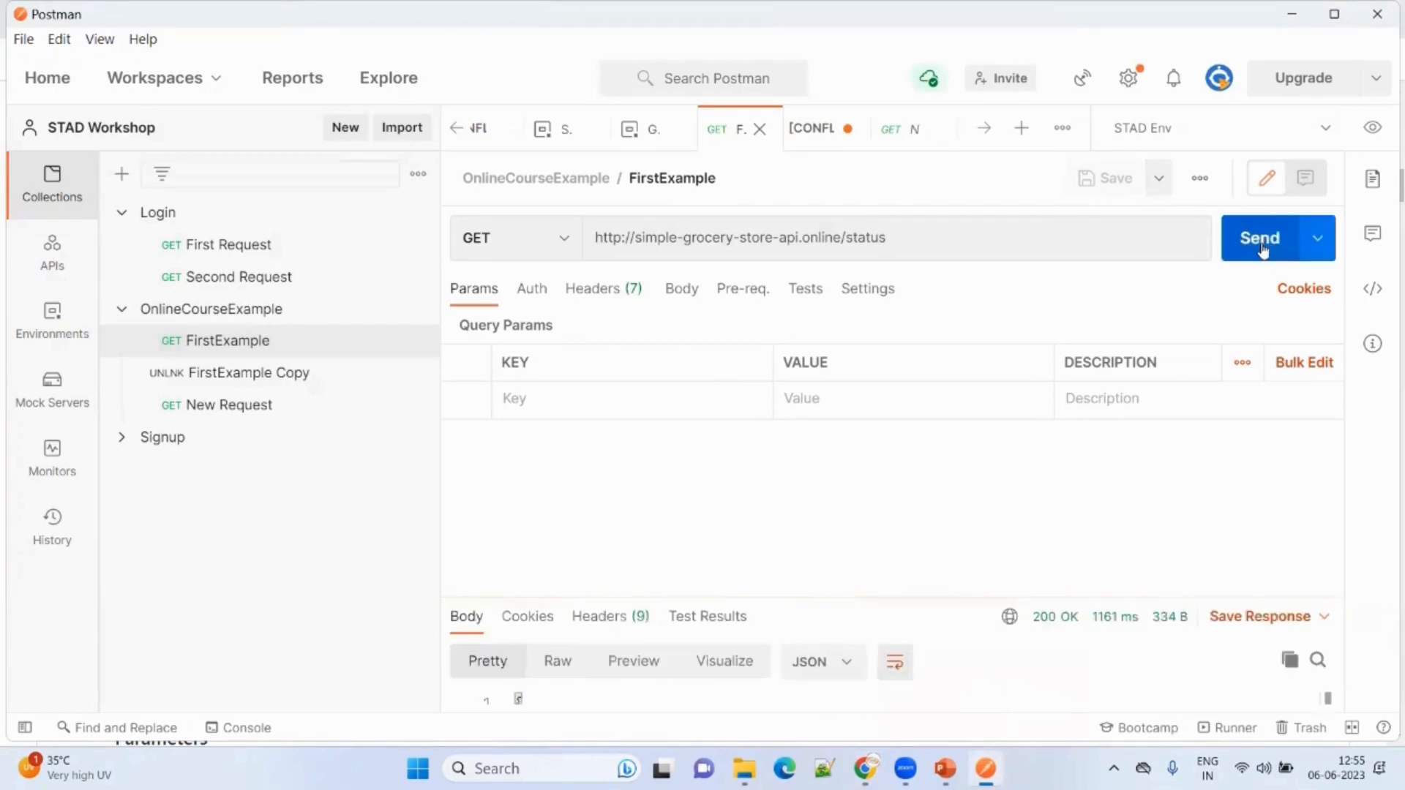
drag(966, 595, 995, 469)
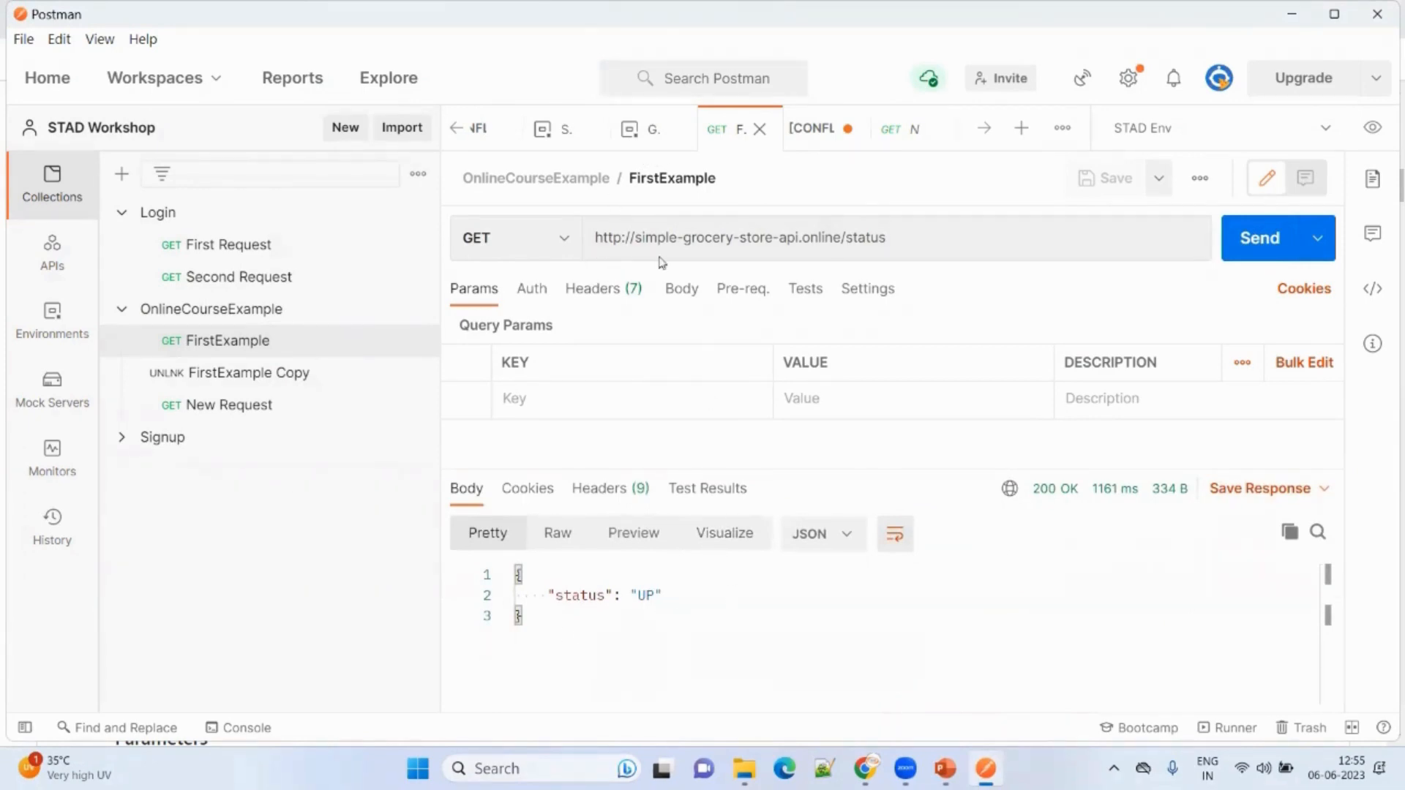
click(839, 236)
drag(839, 236, 589, 238)
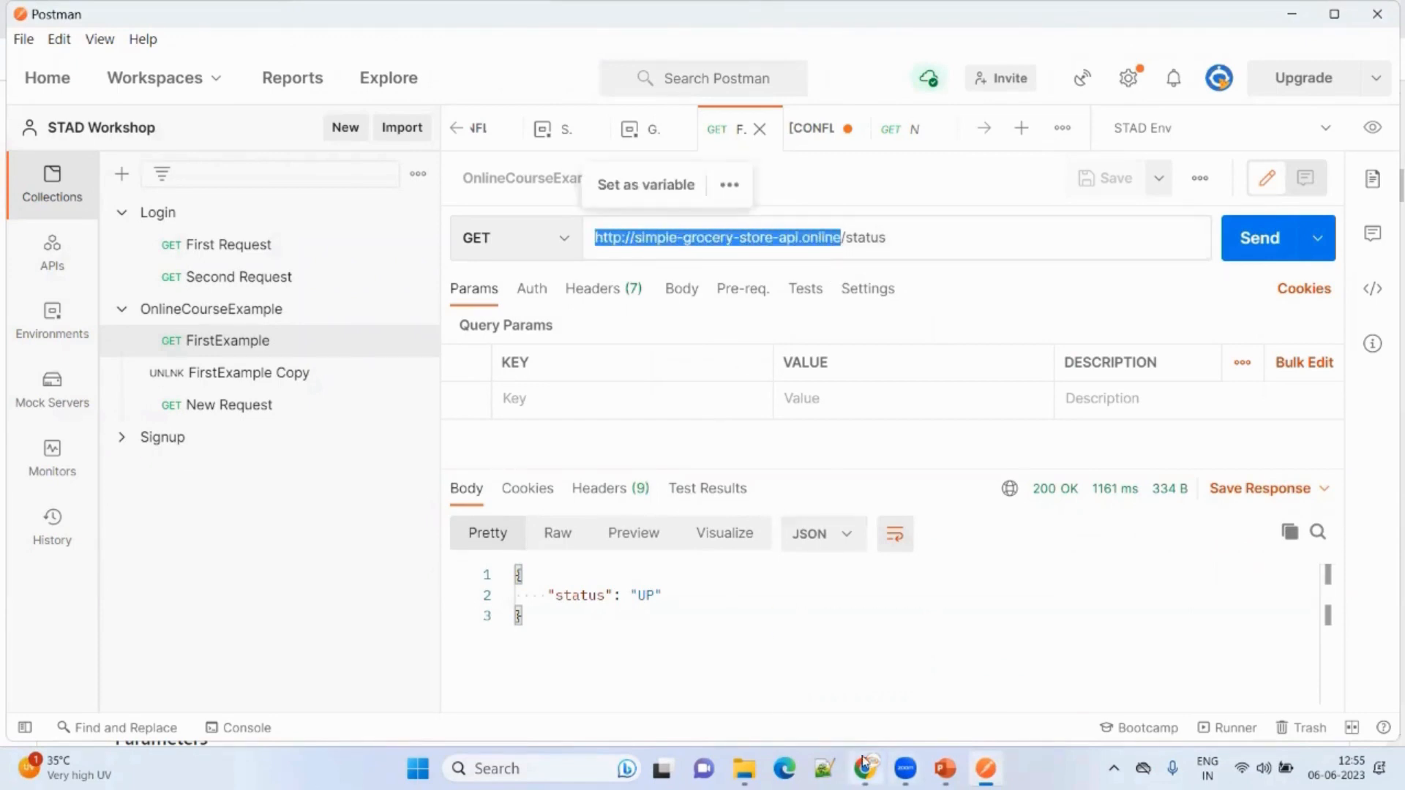
mouse_move(865, 768)
click(863, 662)
Scroll through the grocery API endpoint list, including Get all products, then return to Postman.
scroll(512, 479, up, 15)
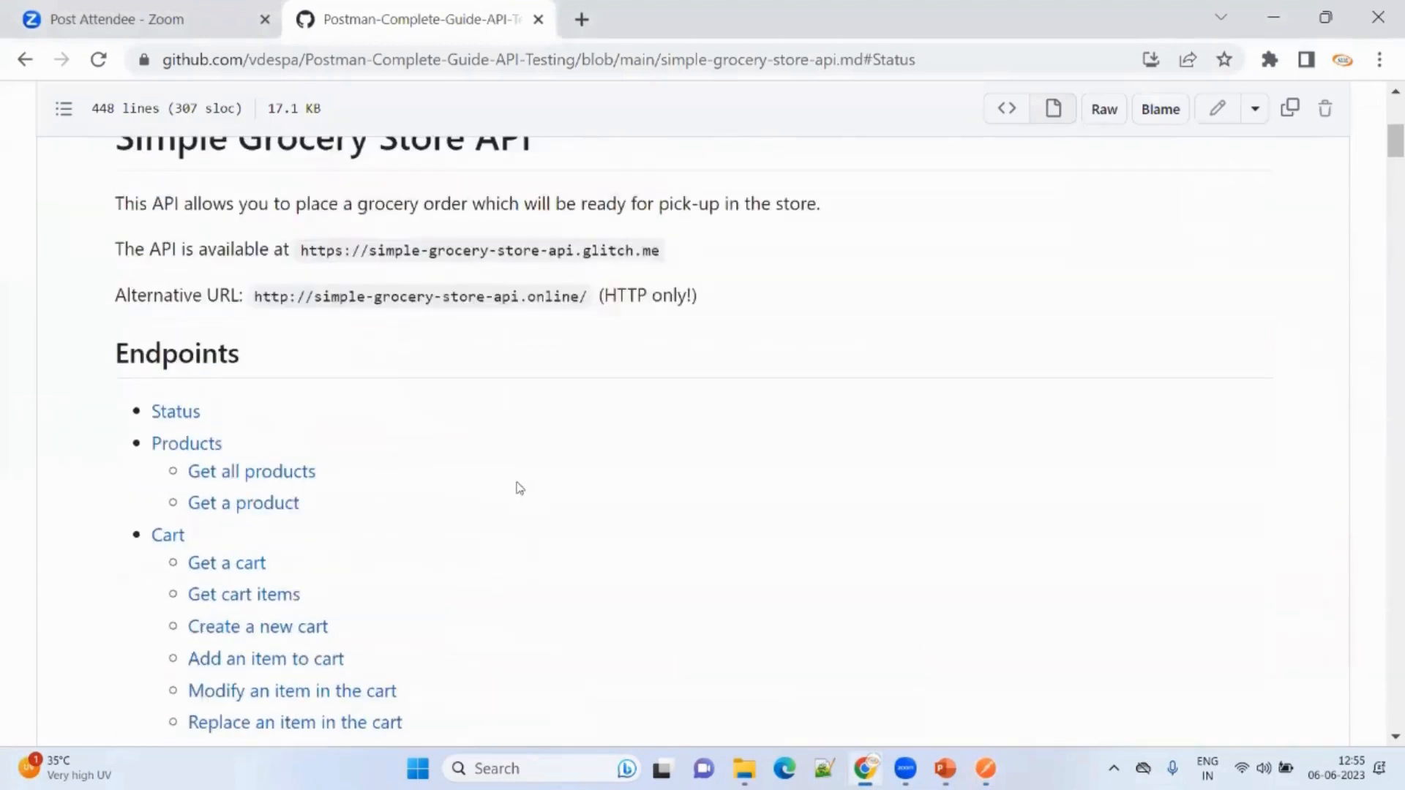
scroll(385, 477, down, 3)
scroll(191, 521, down, 2)
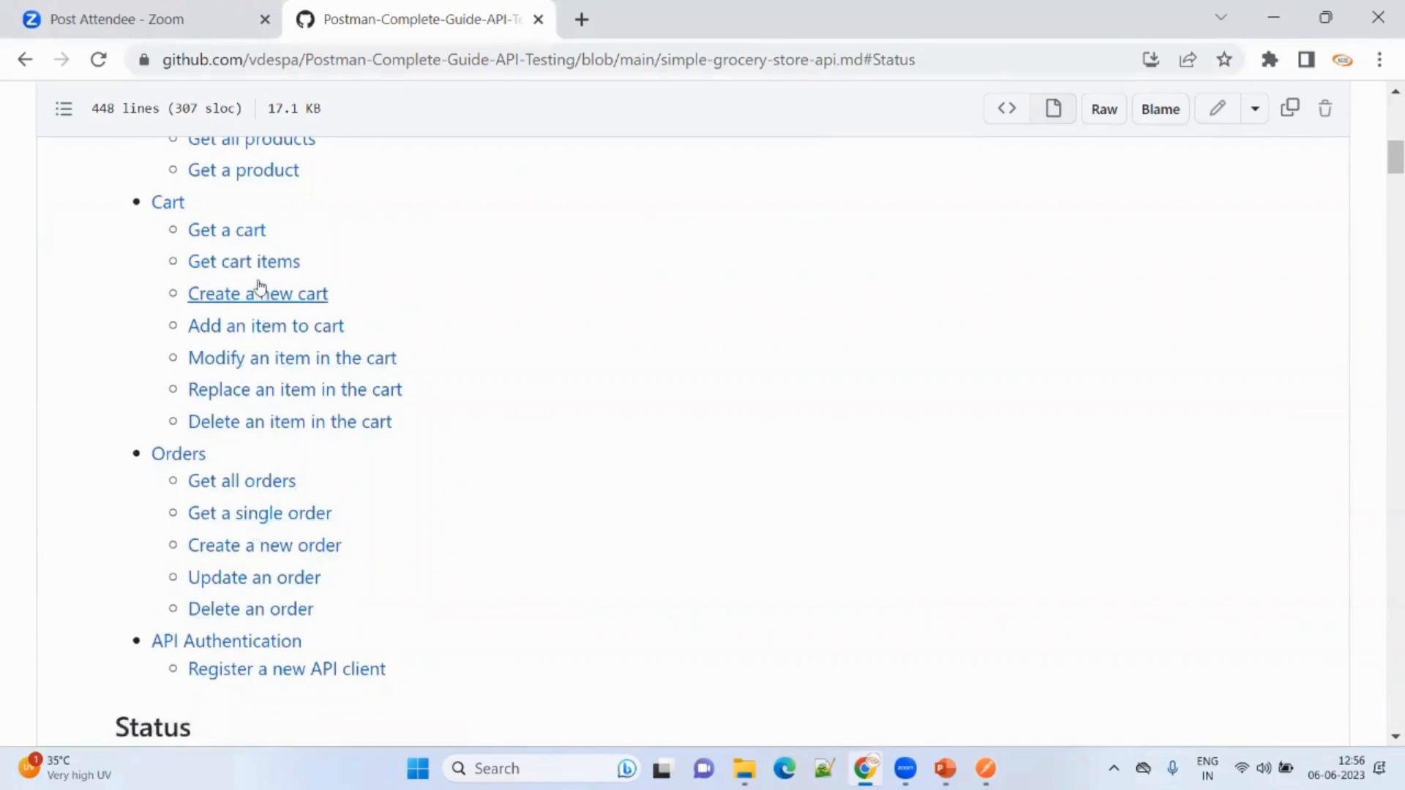
scroll(241, 267, up, 2)
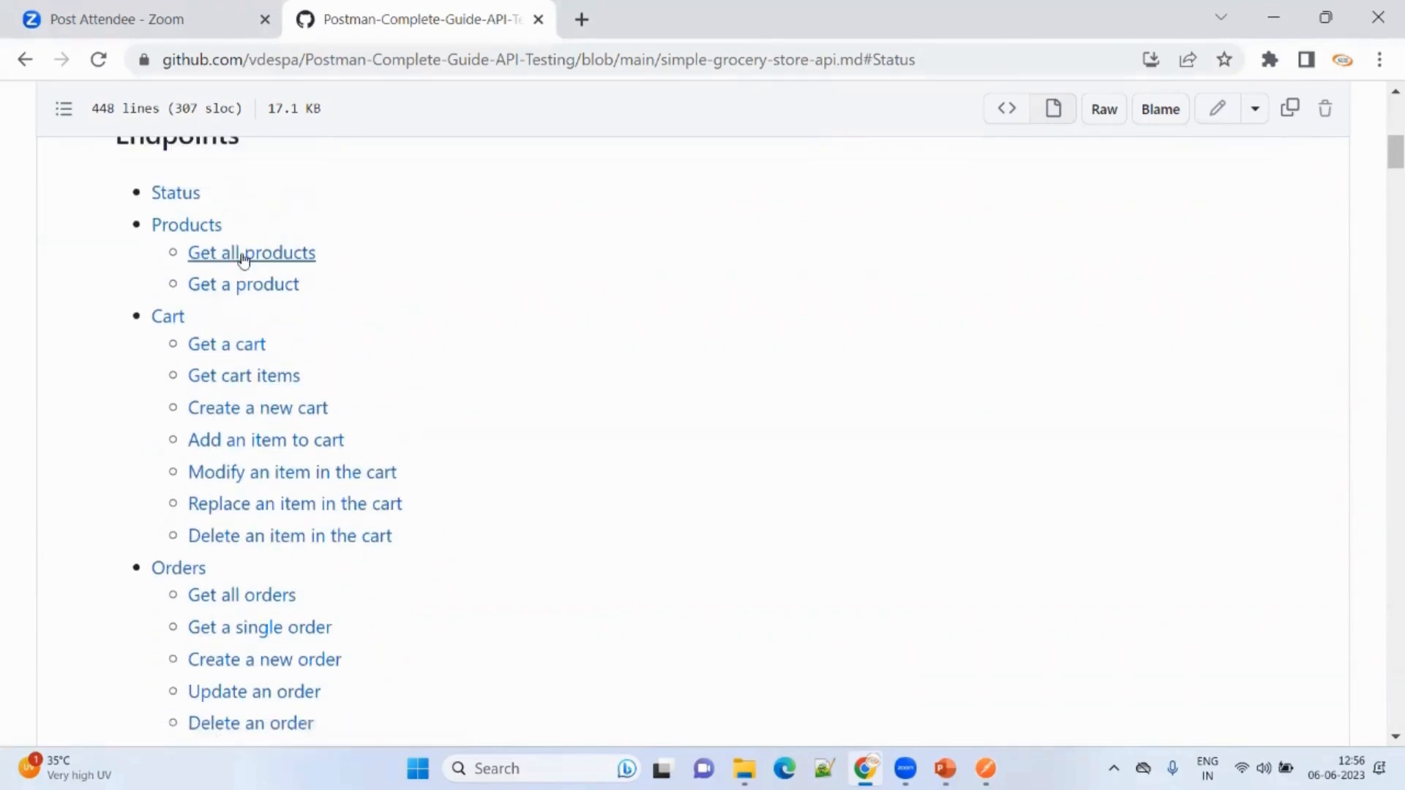
click(244, 256)
scroll(256, 311, up, 4)
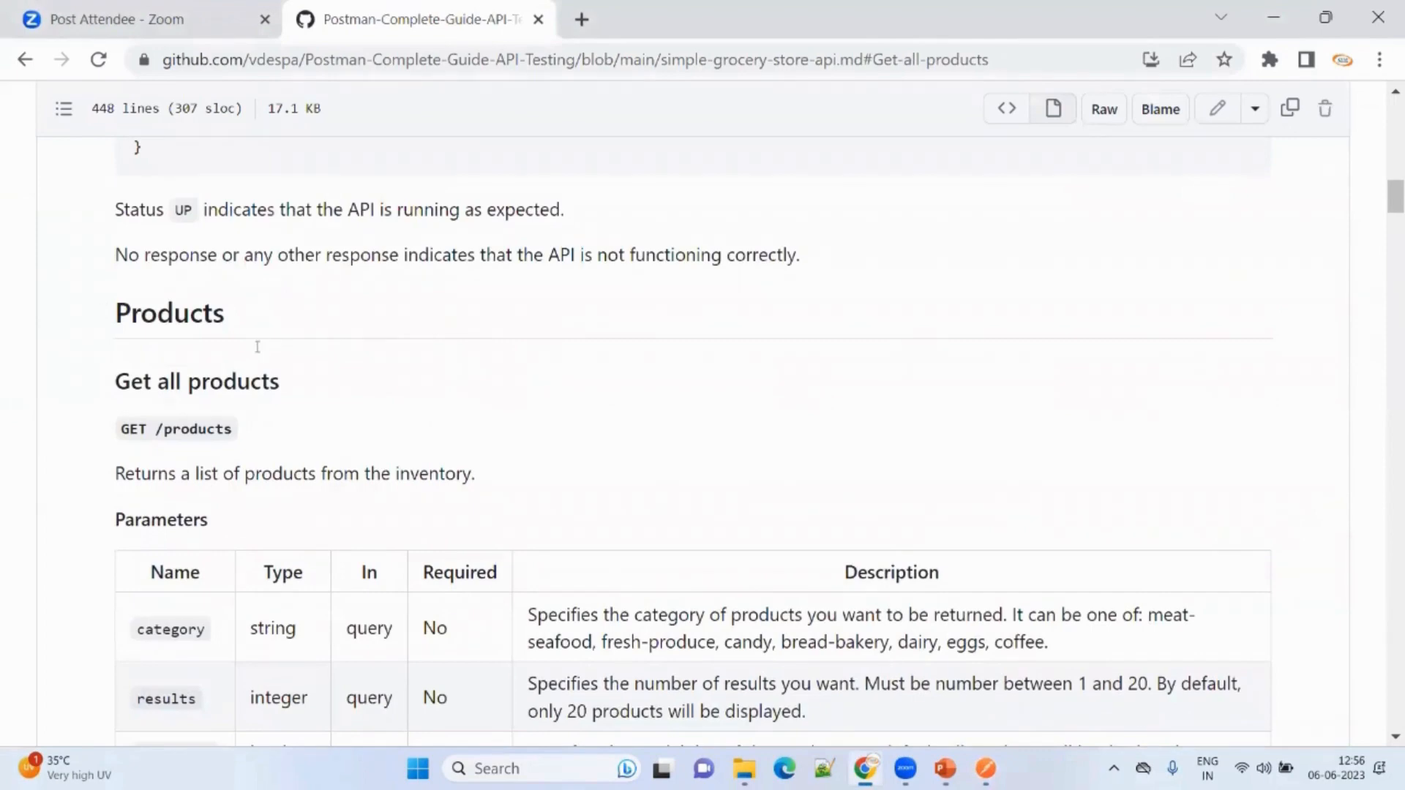
scroll(257, 347, down, 2)
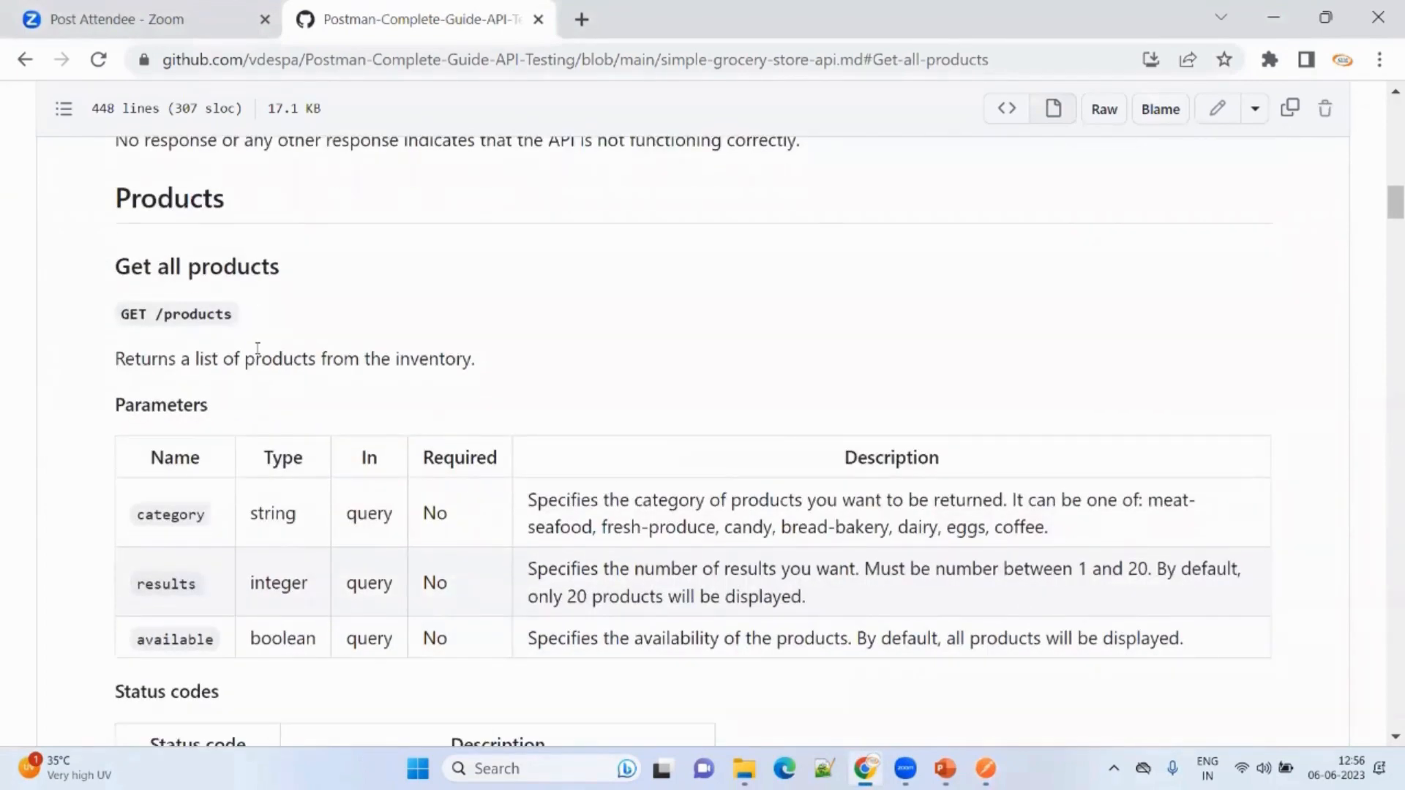
scroll(258, 346, up, 15)
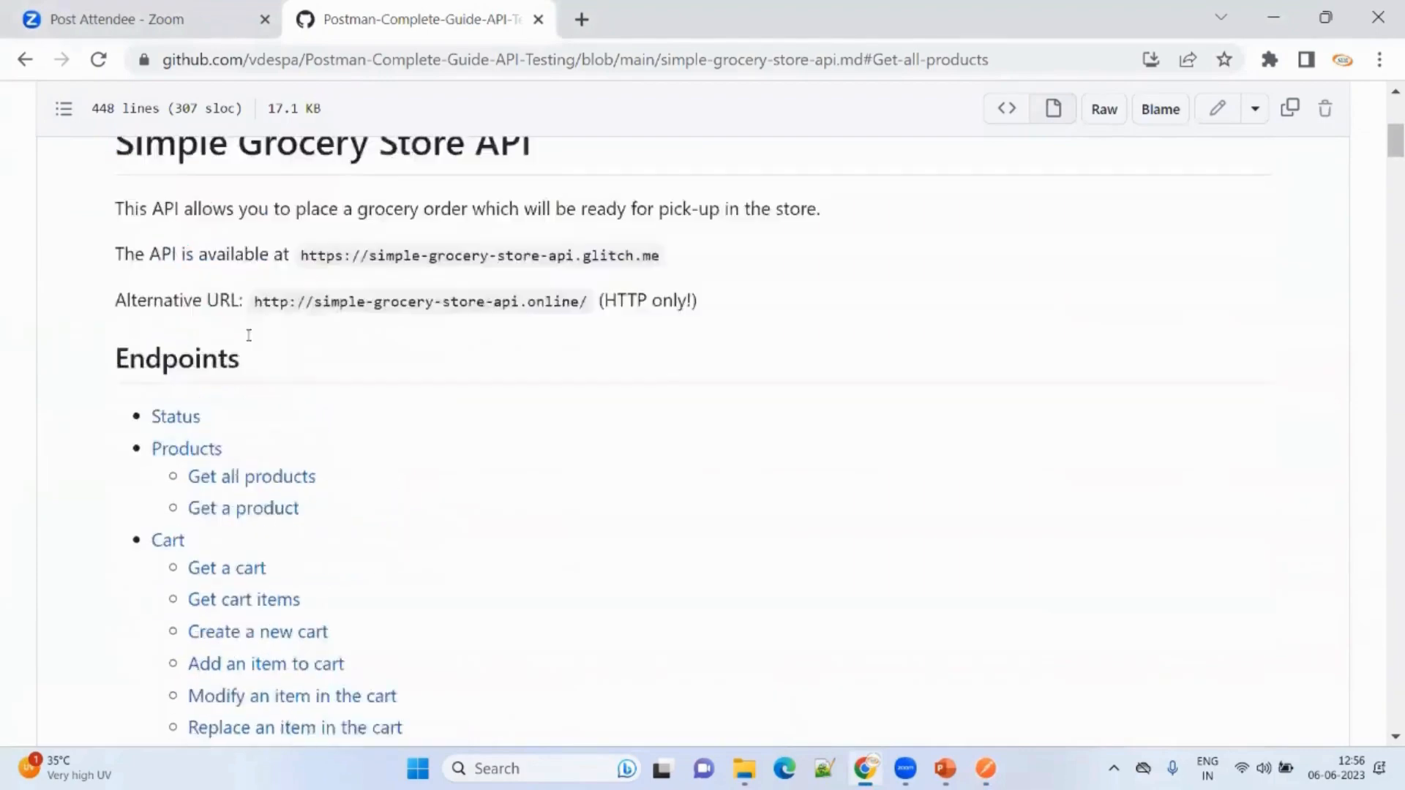
scroll(250, 340, up, 8)
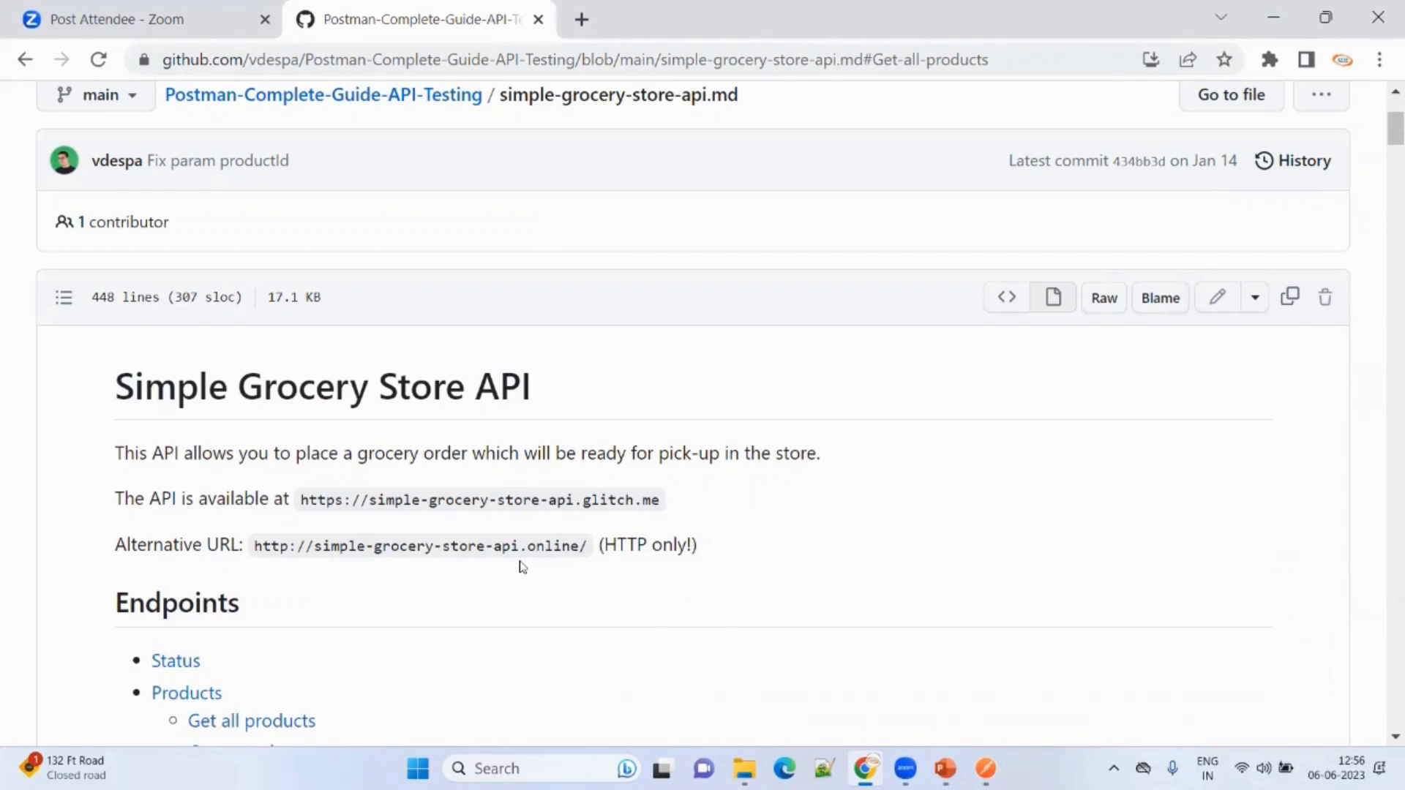
scroll(304, 624, down, 3)
scroll(247, 587, down, 5)
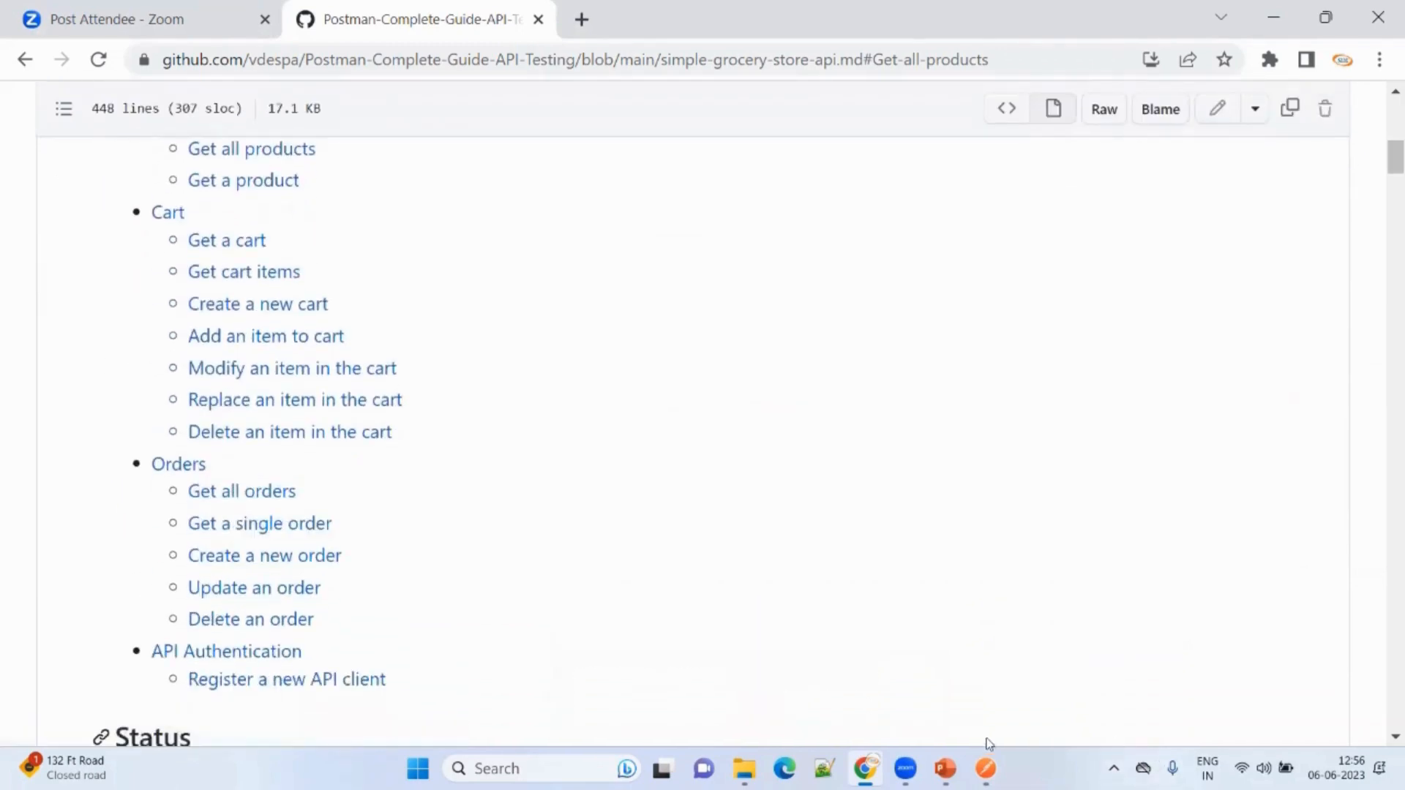
click(986, 768)
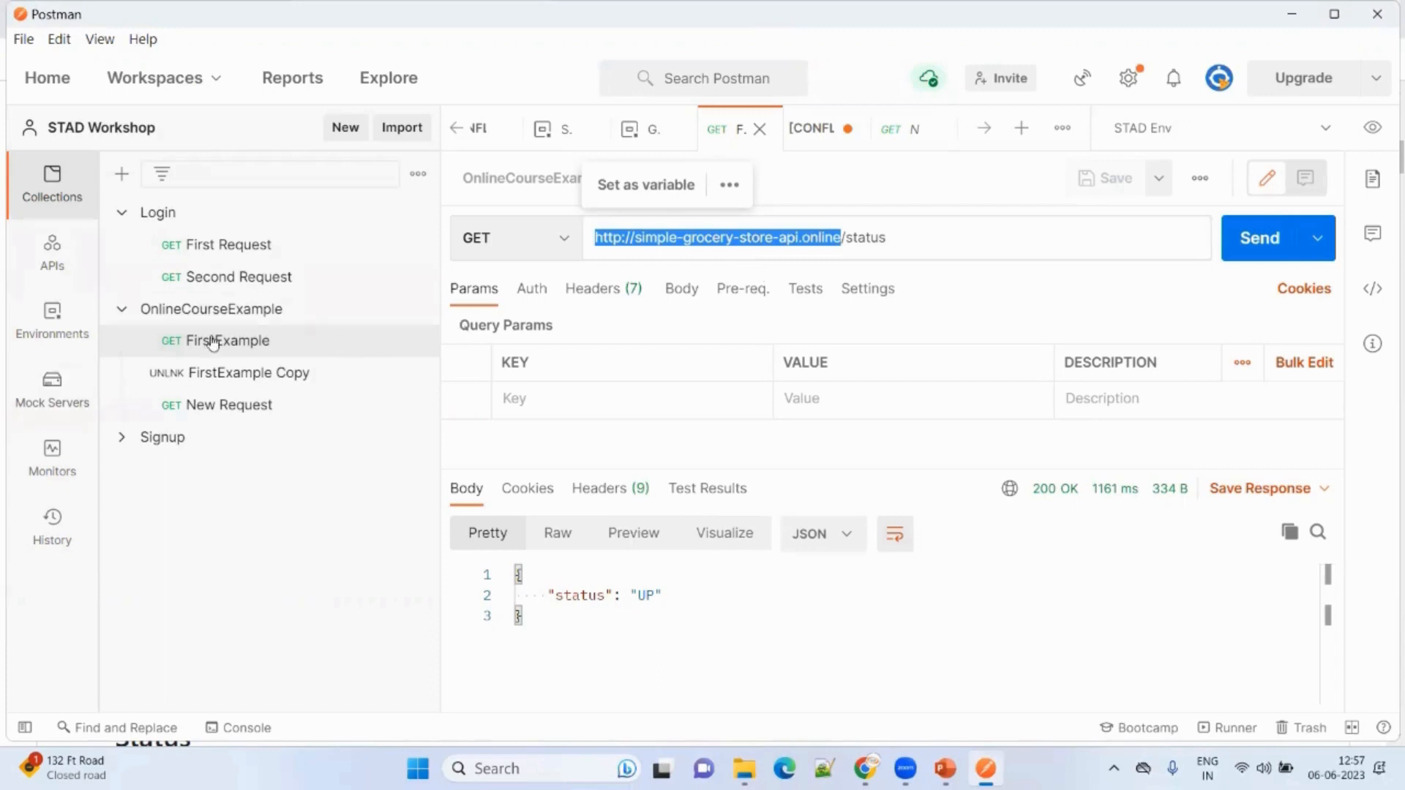
Add a variable named 'url' in OnlineCourseExample's collection variables.
click(219, 312)
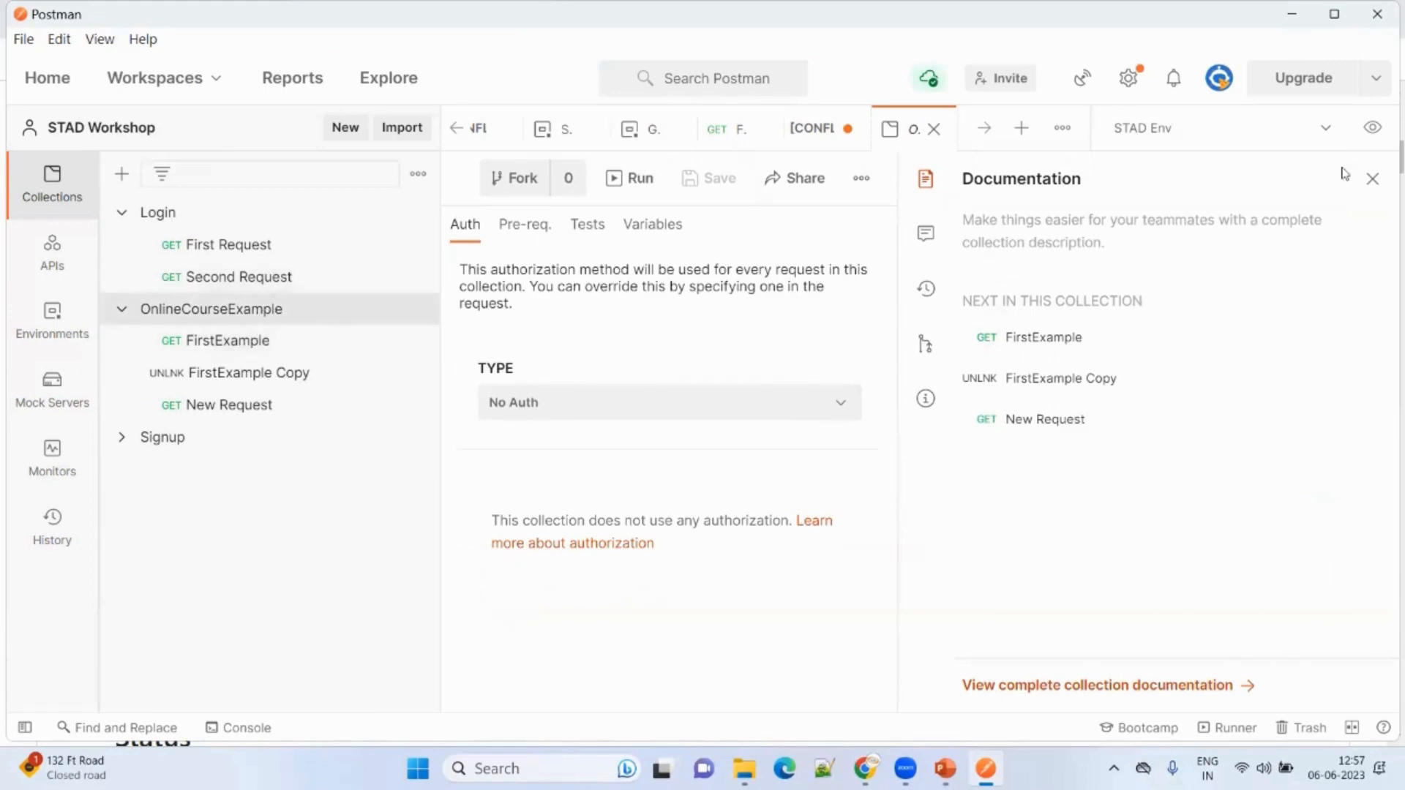
click(1371, 179)
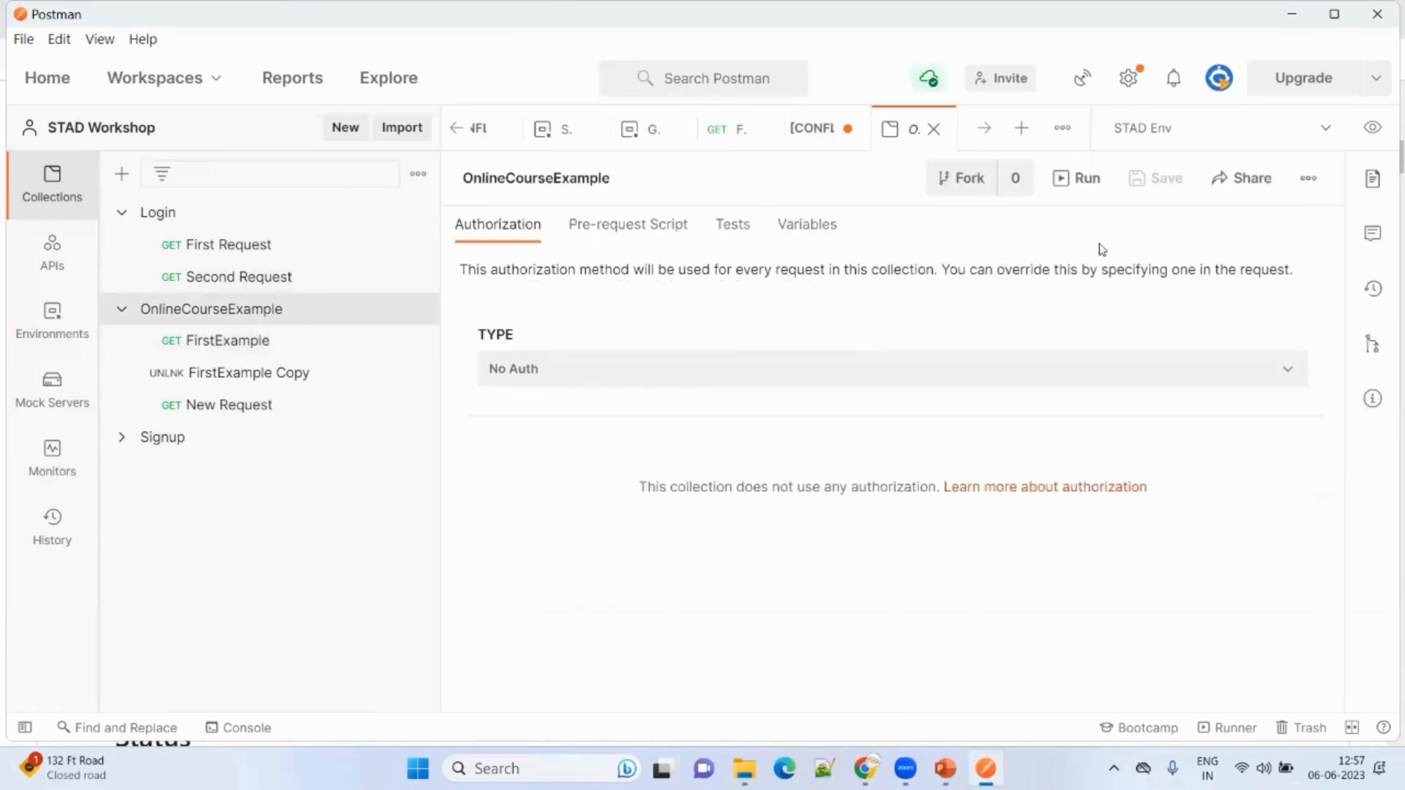
click(805, 235)
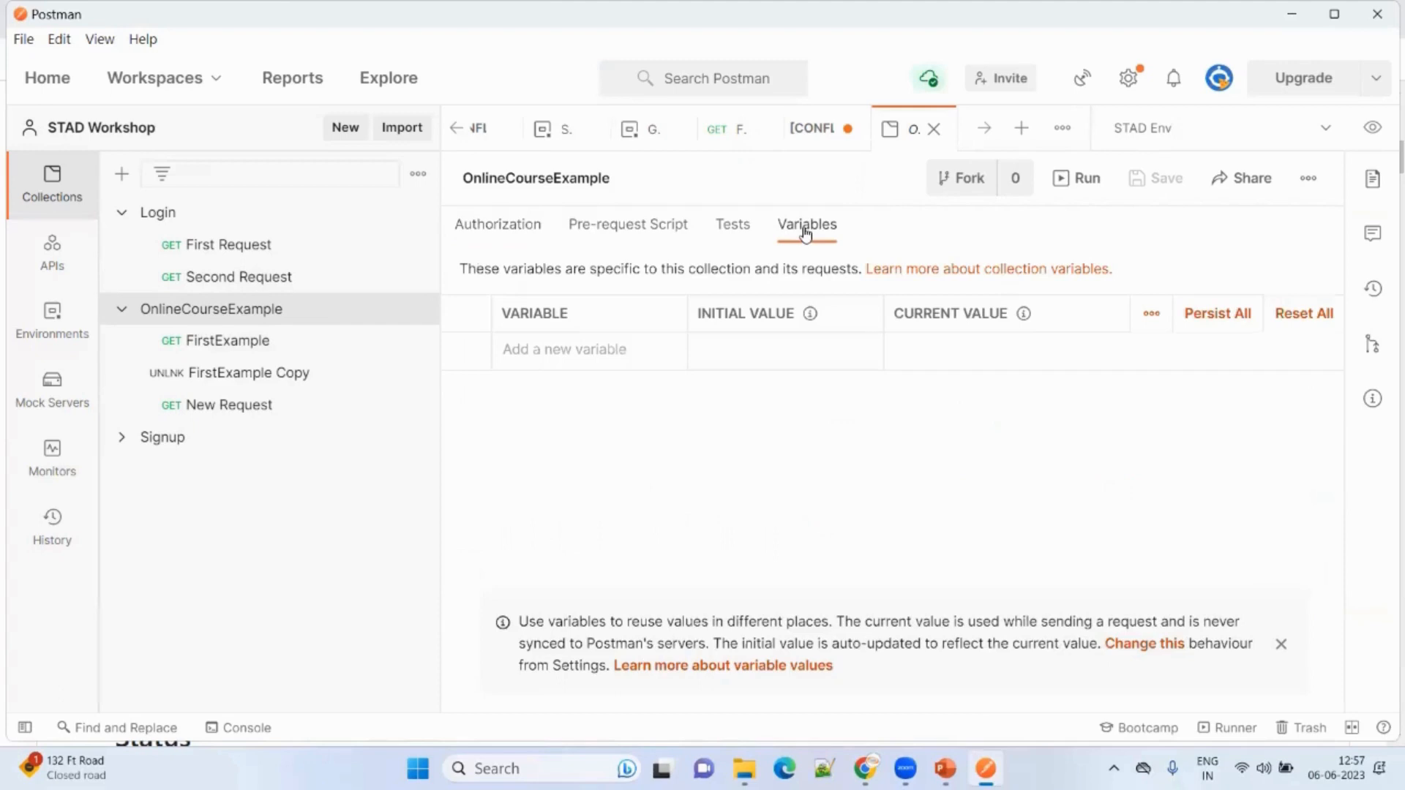
click(647, 349)
text(url)
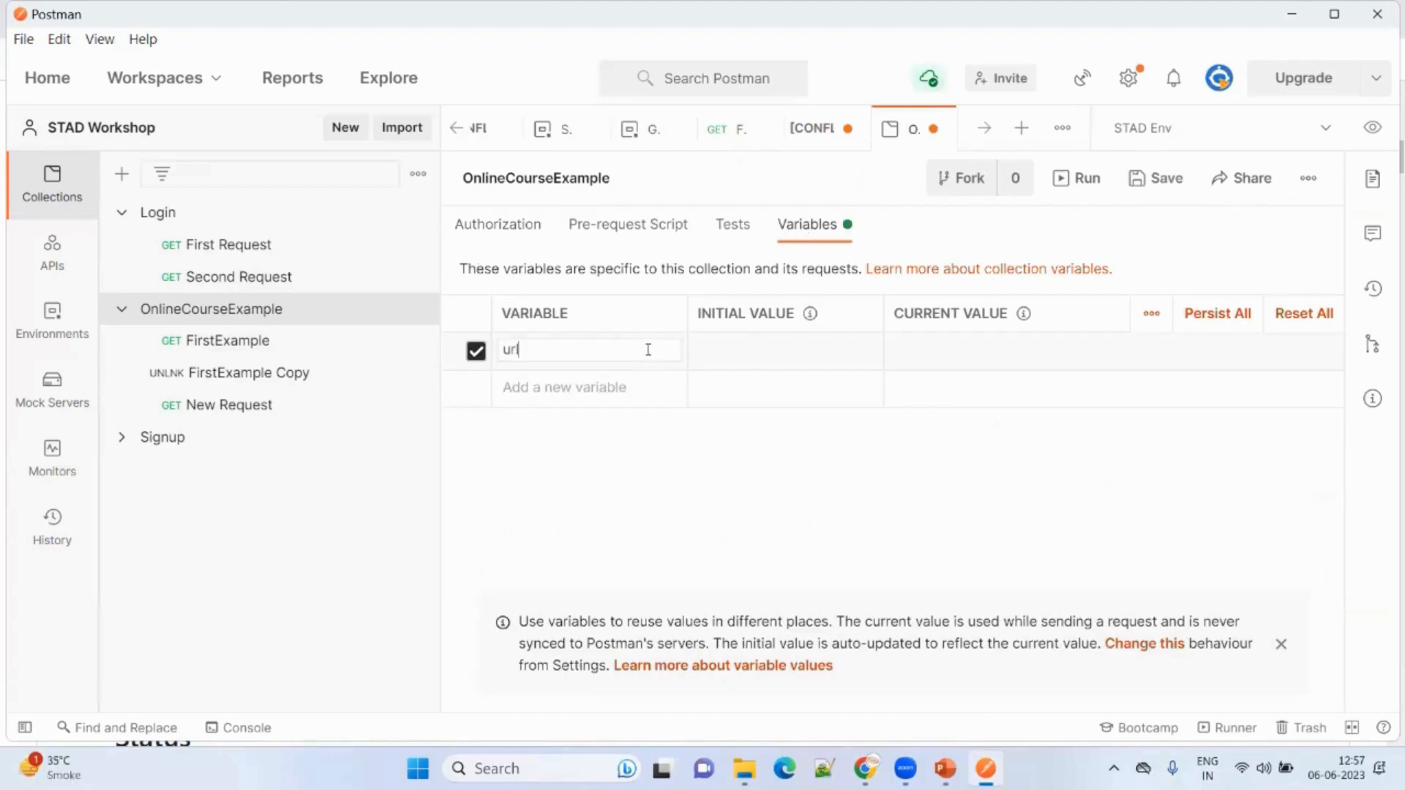
click(307, 343)
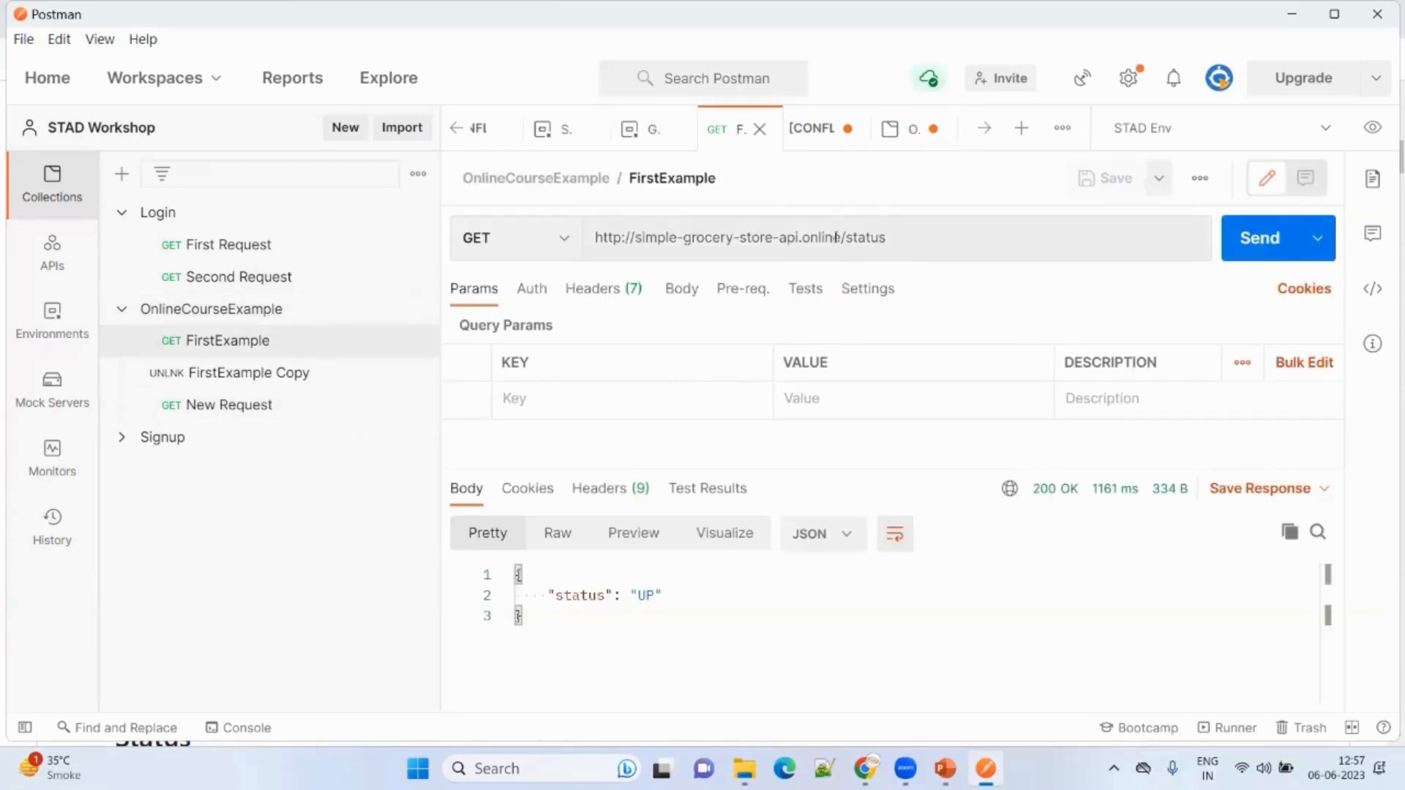
drag(841, 237, 640, 253)
key(ctrl+c)
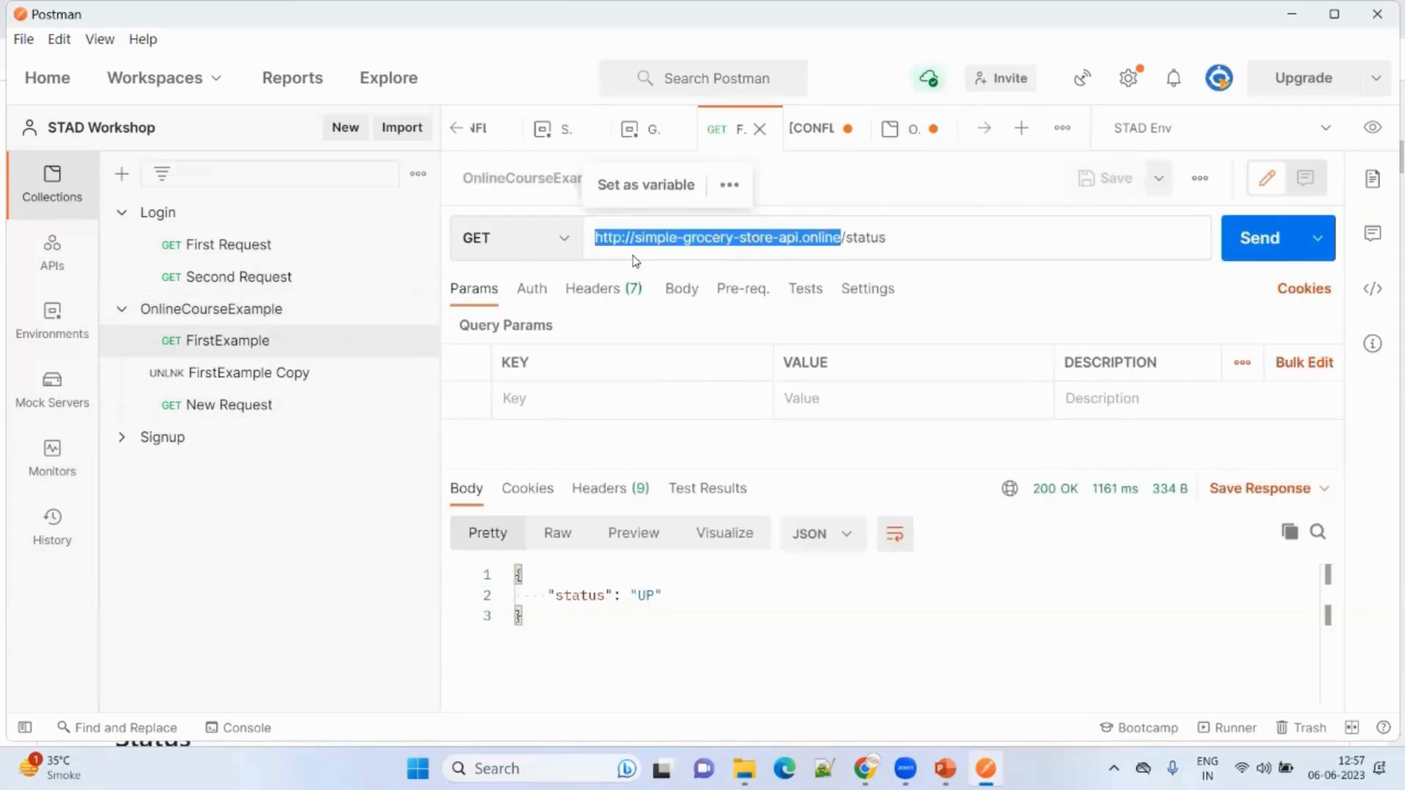
click(304, 318)
click(796, 351)
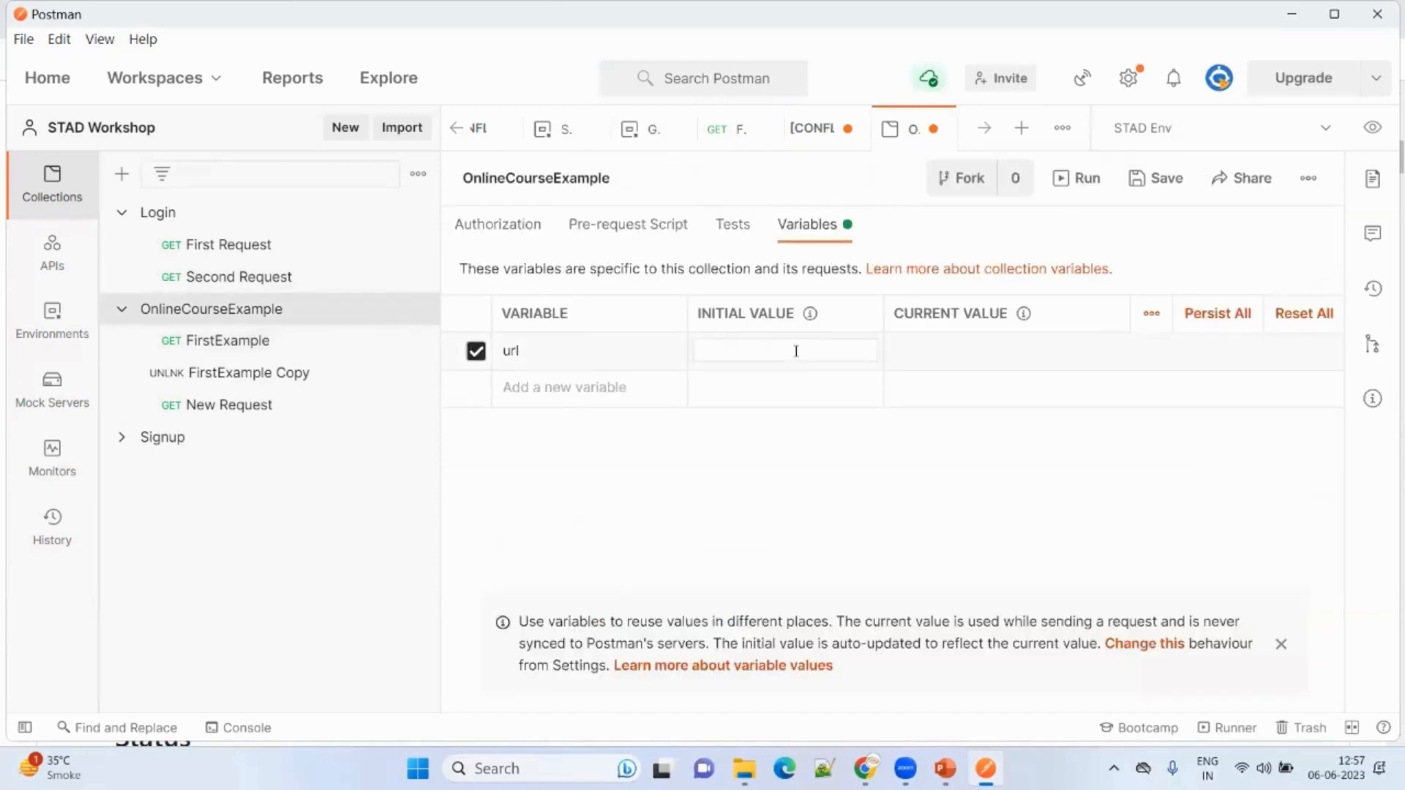
key(ctrl+v)
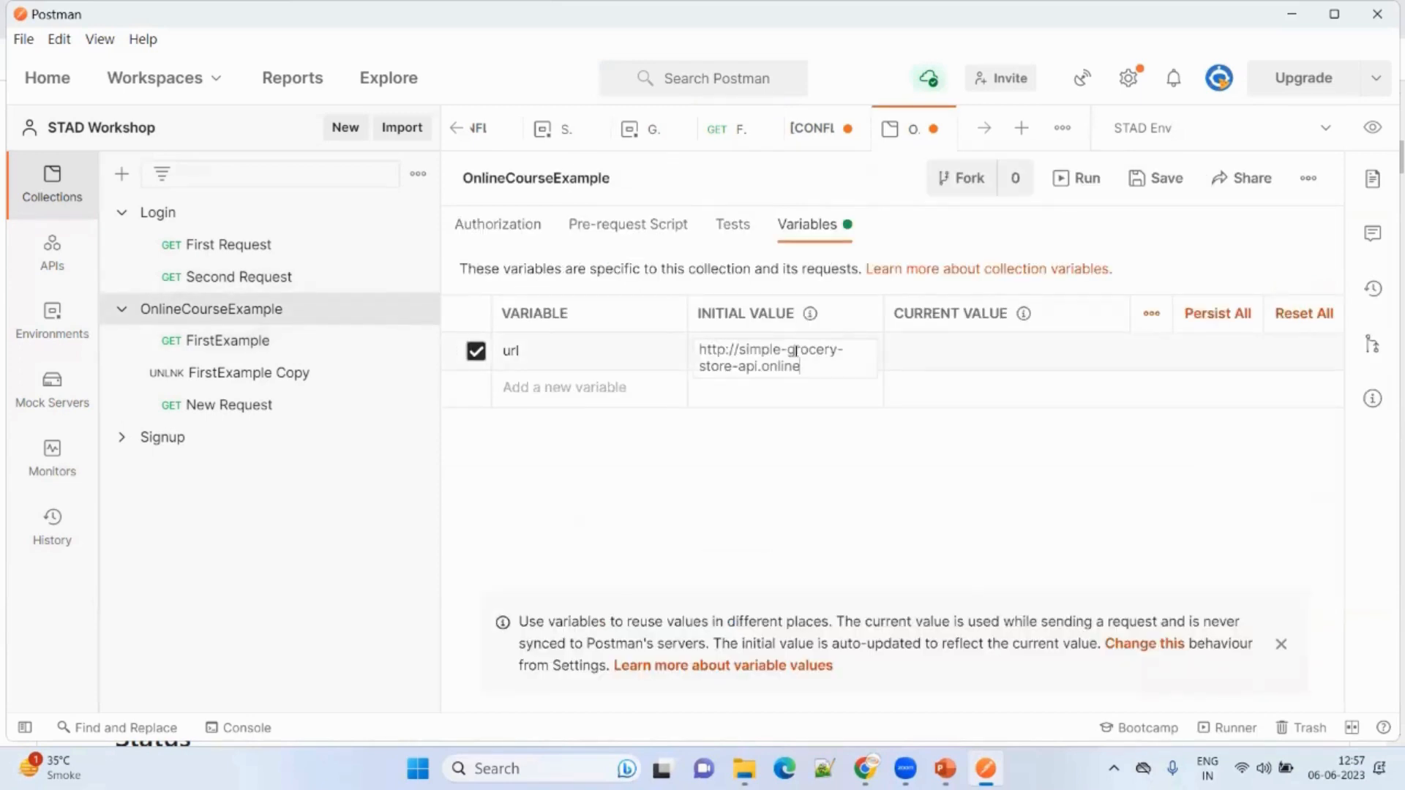
key(Tab)
key(ctrl+v)
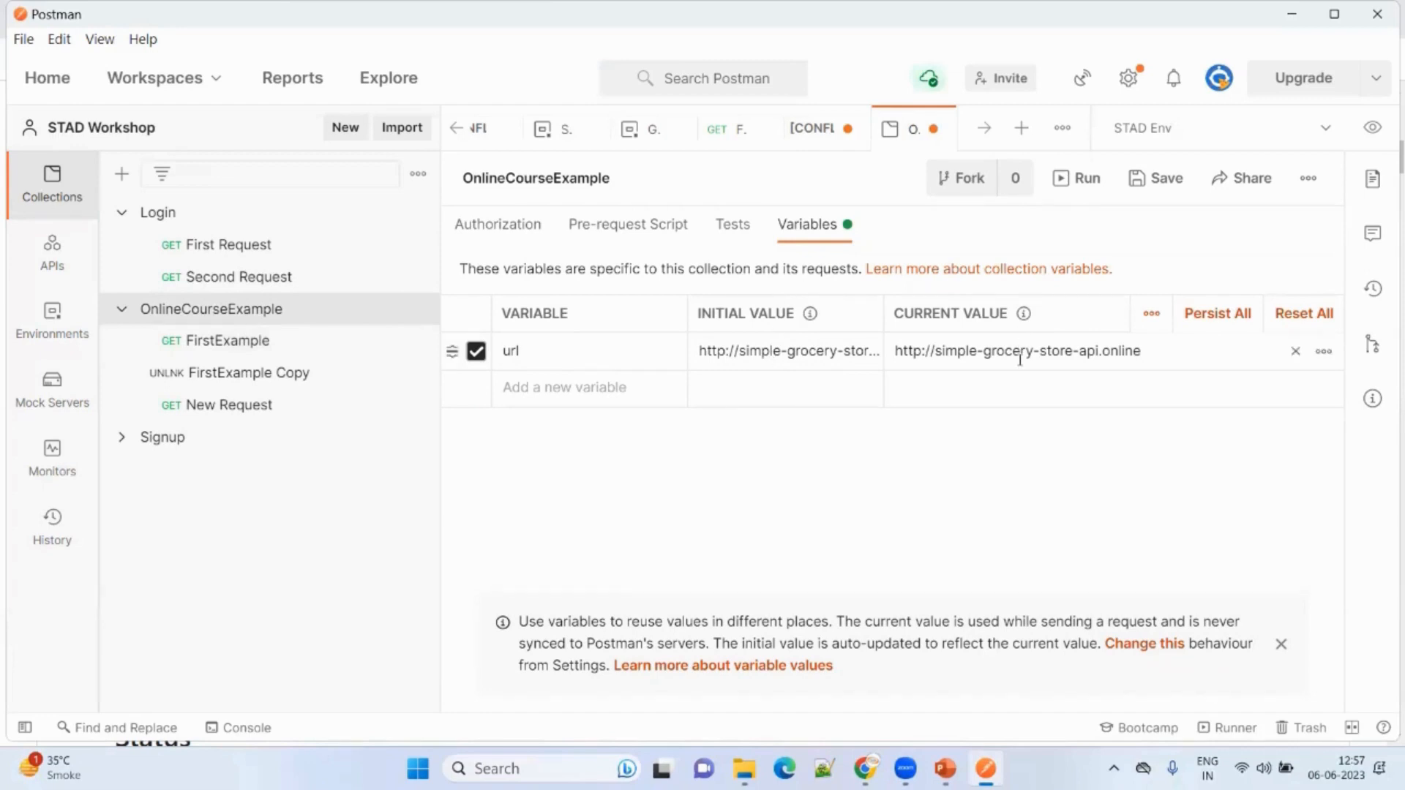
Replace FirstExample's hard-coded base address with {{url}} so it reads {{url}}/status.
click(270, 341)
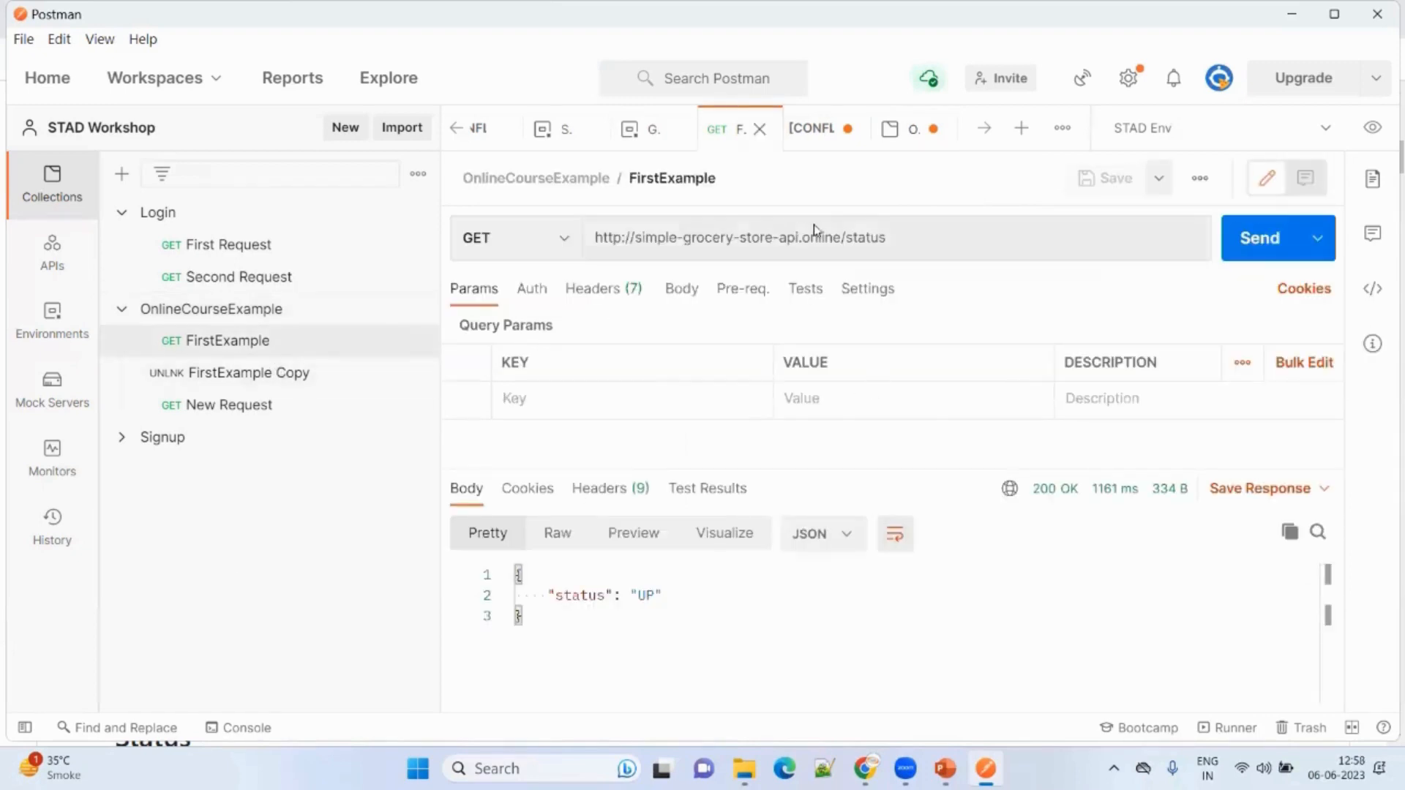
drag(841, 236, 589, 237)
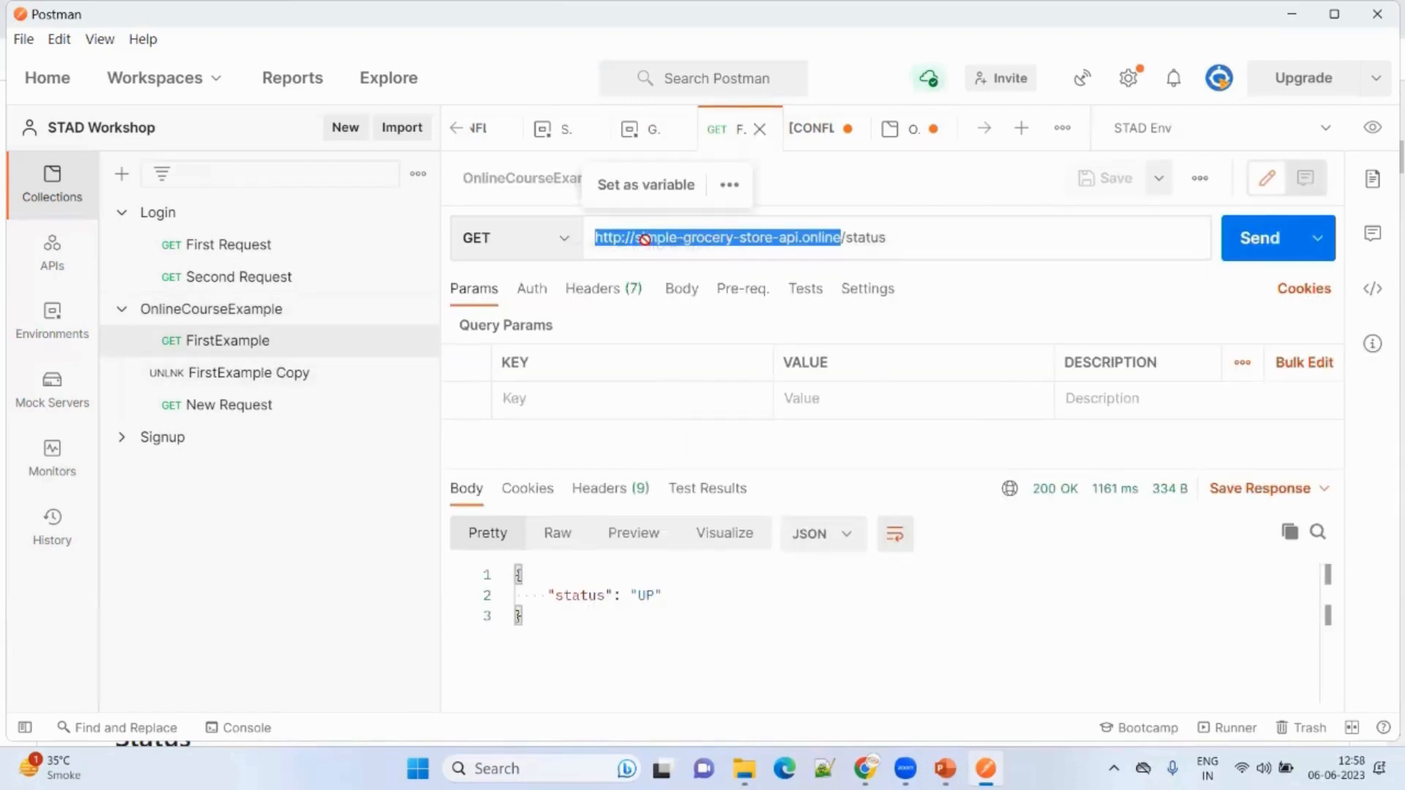
key(BackSpace)
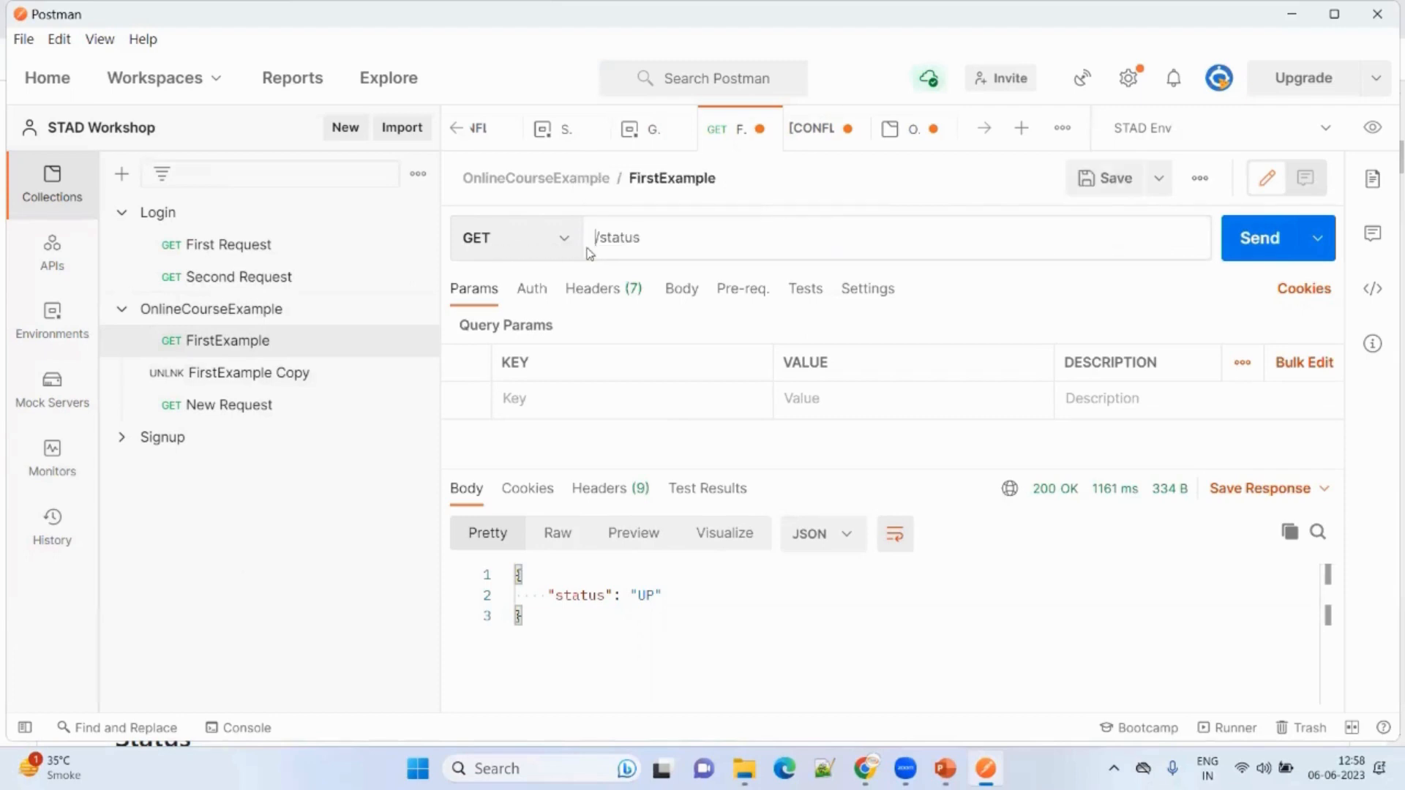
text({{url)
click(212, 309)
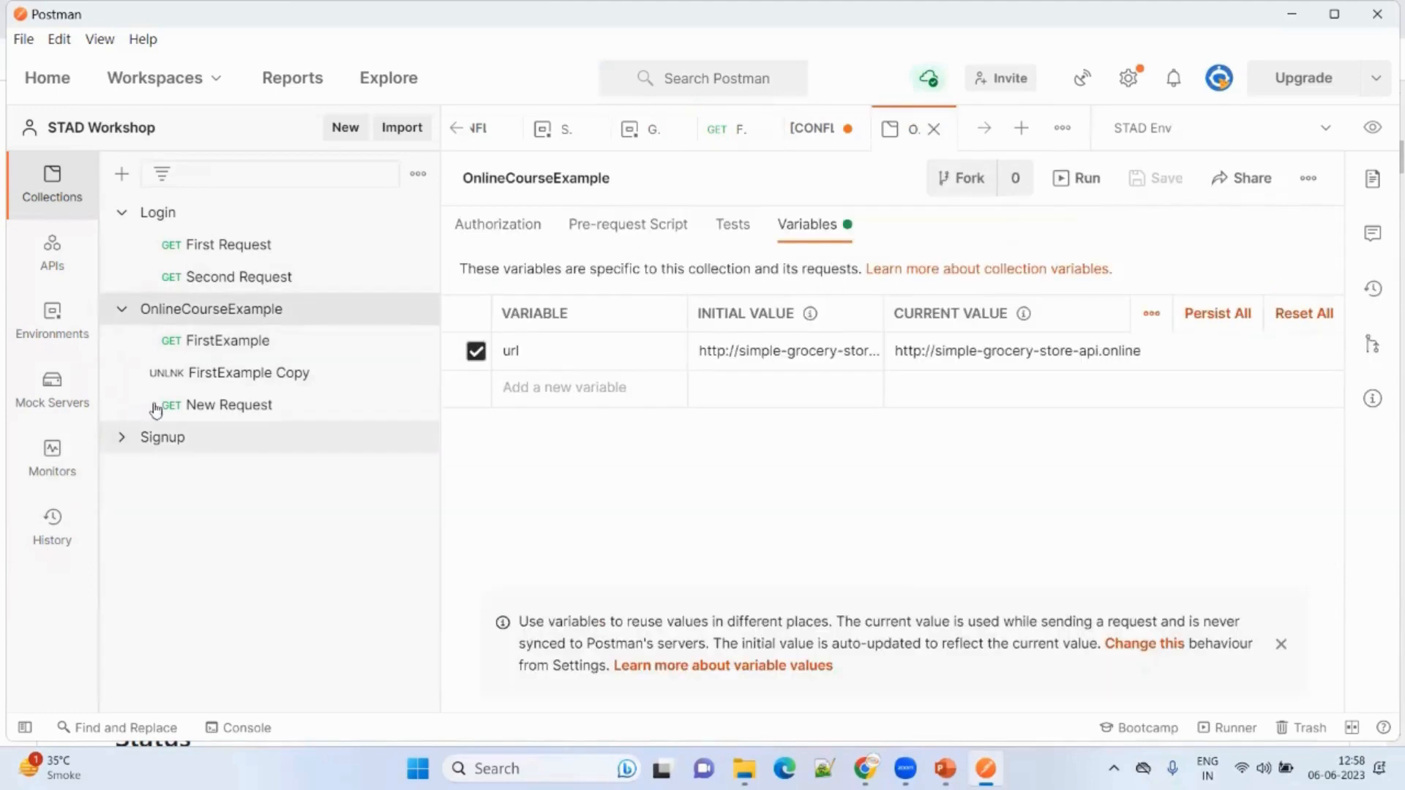
click(223, 342)
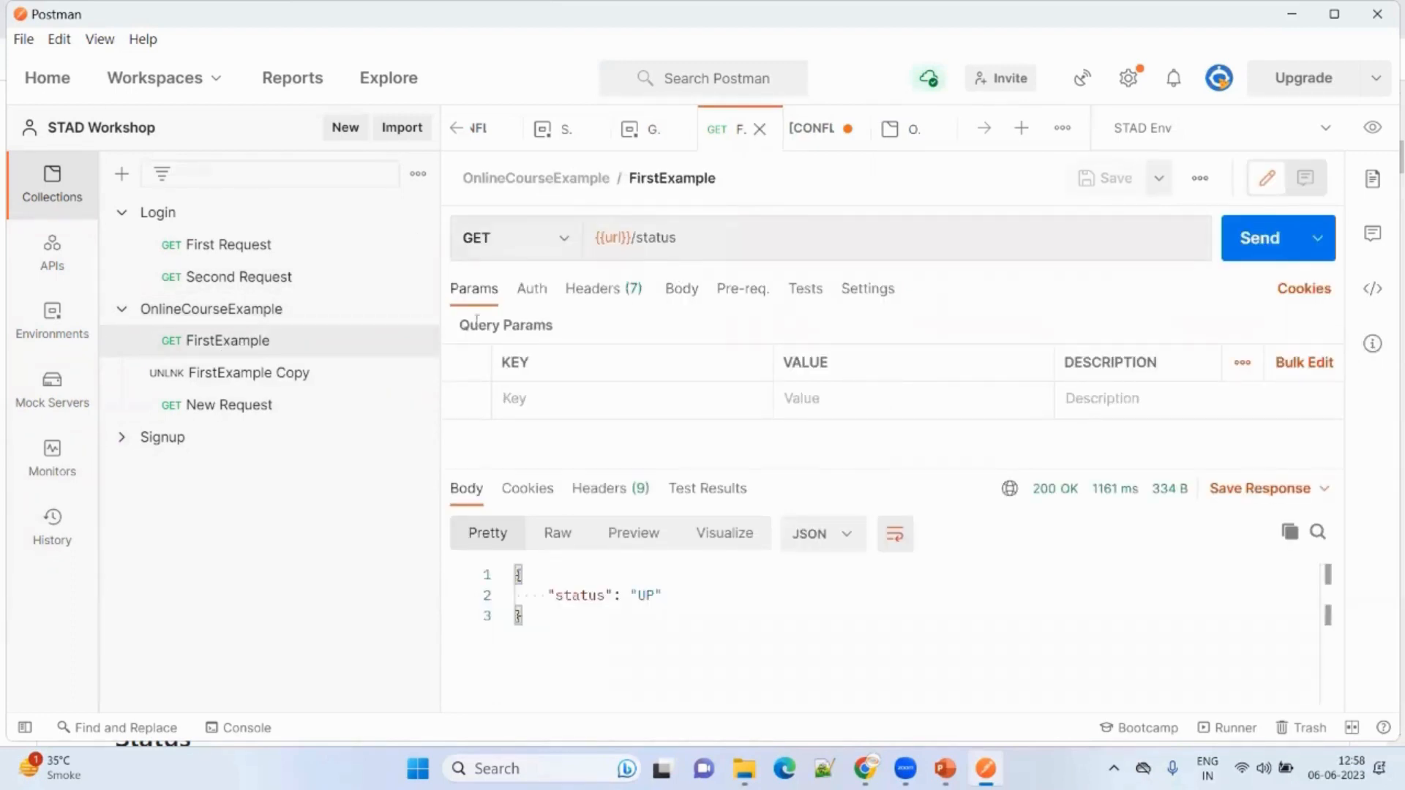
click(243, 322)
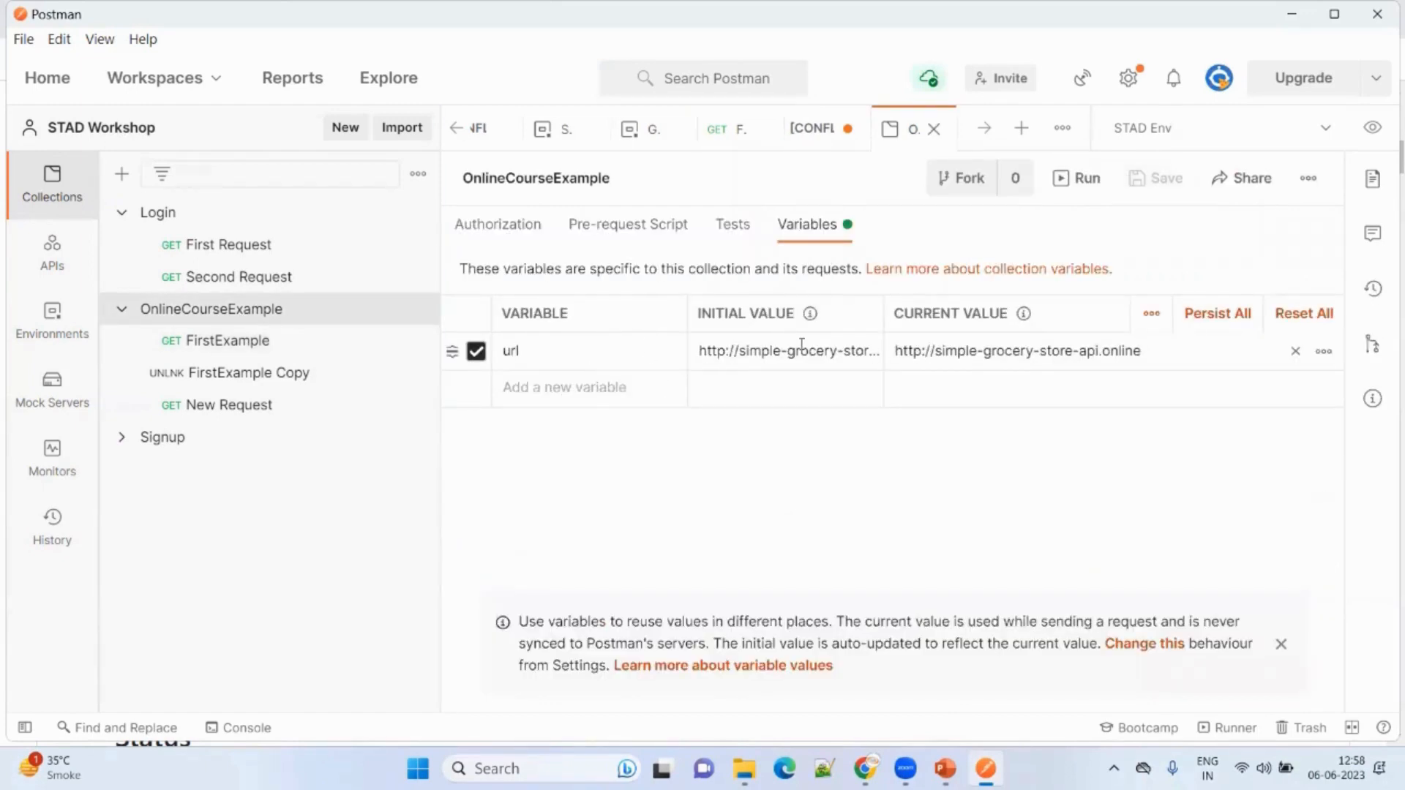
click(227, 341)
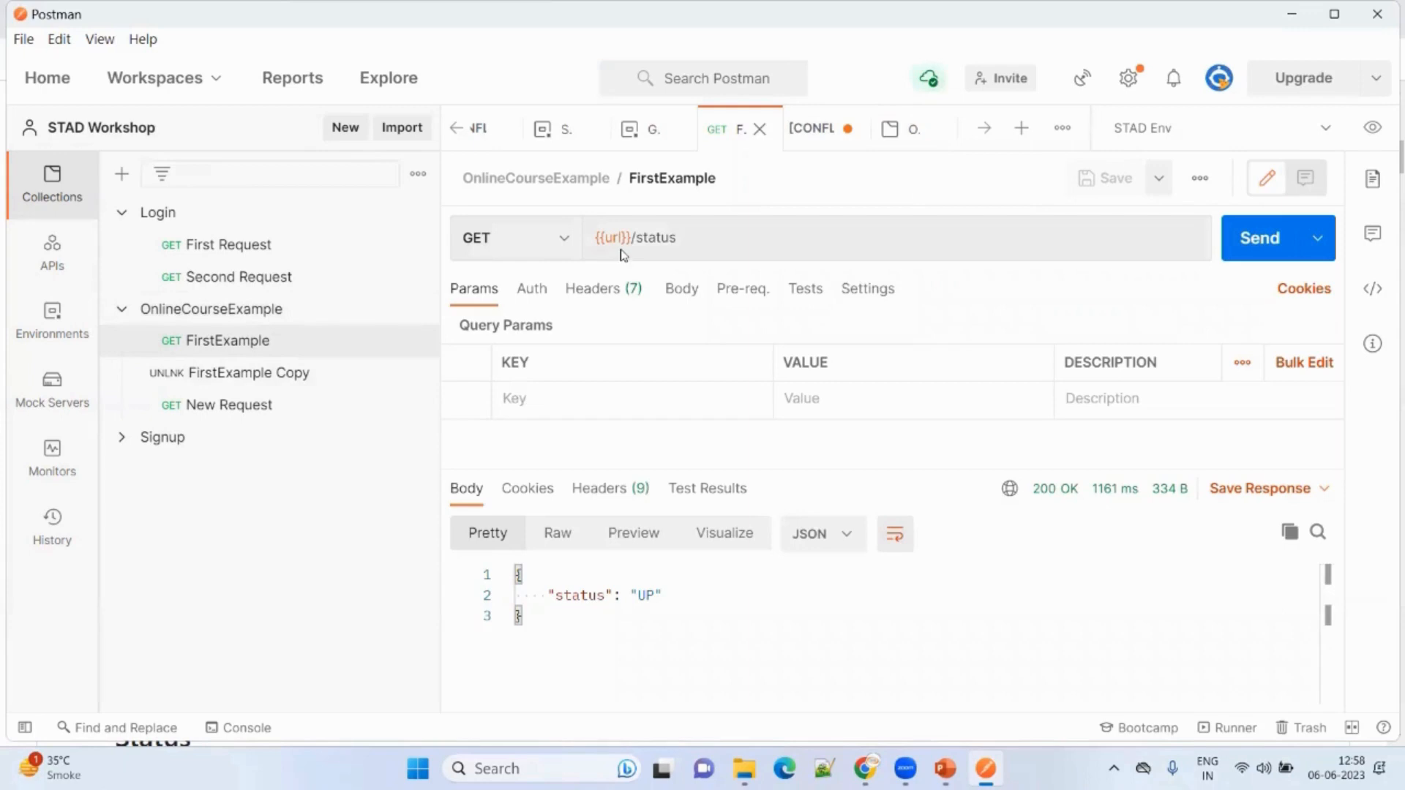
drag(632, 237, 577, 239)
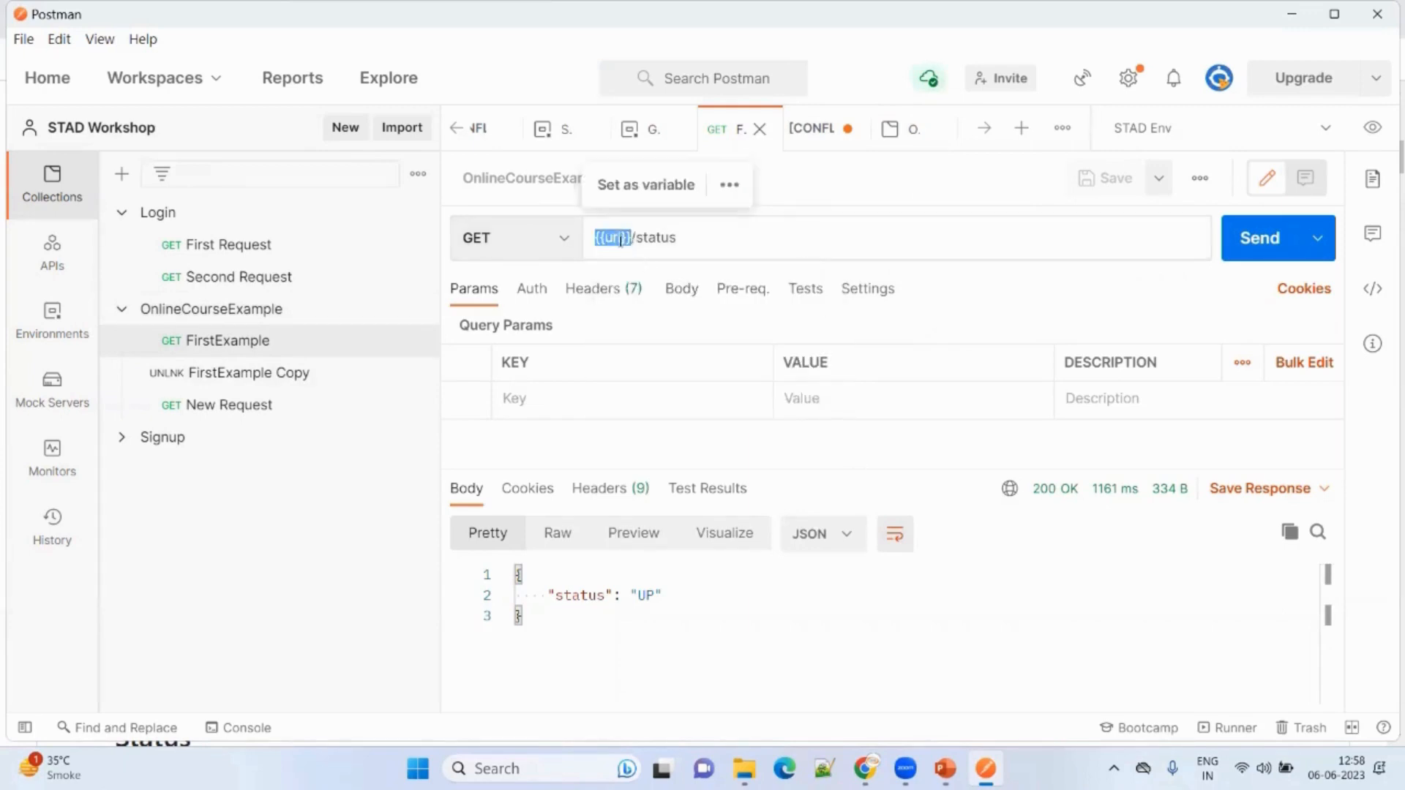
mouse_move(611, 238)
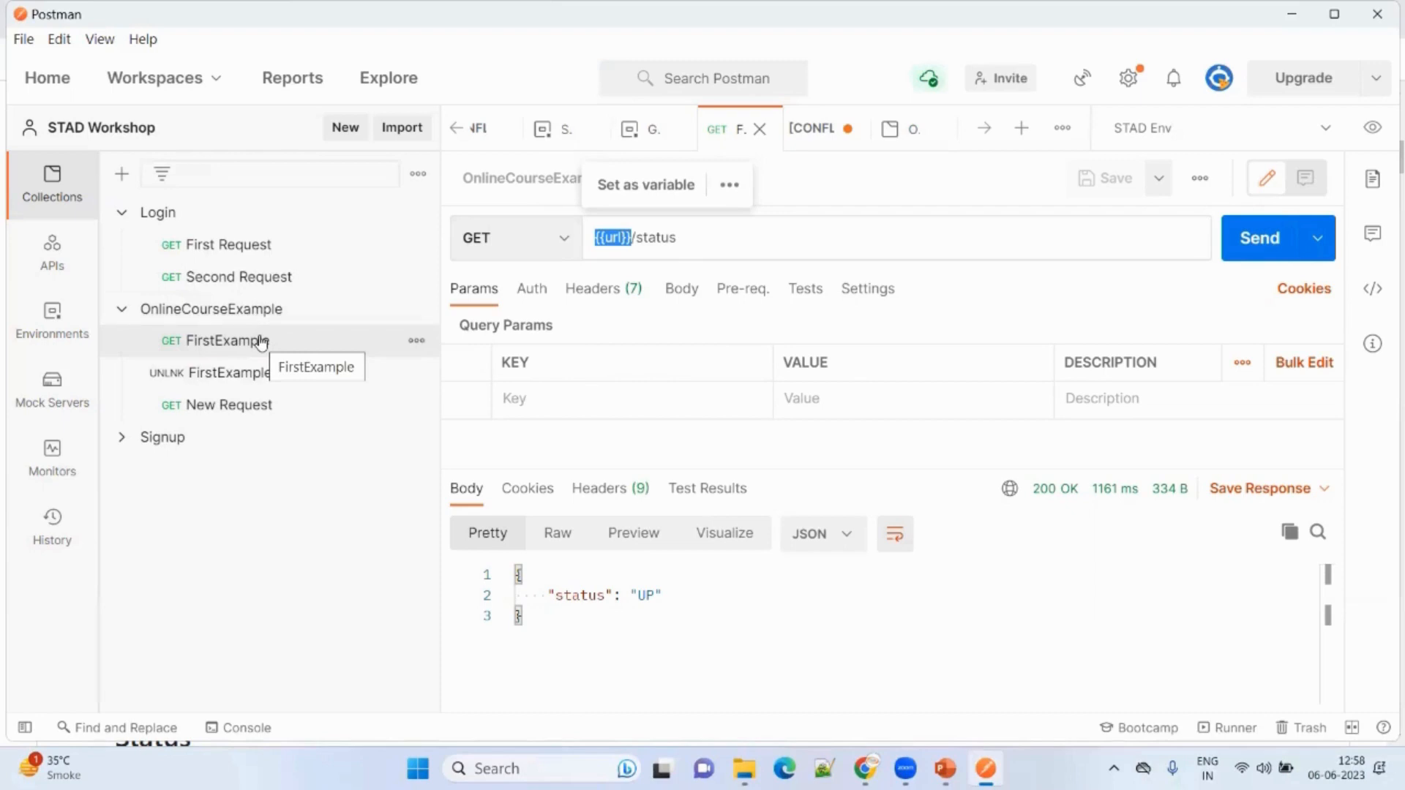
click(251, 309)
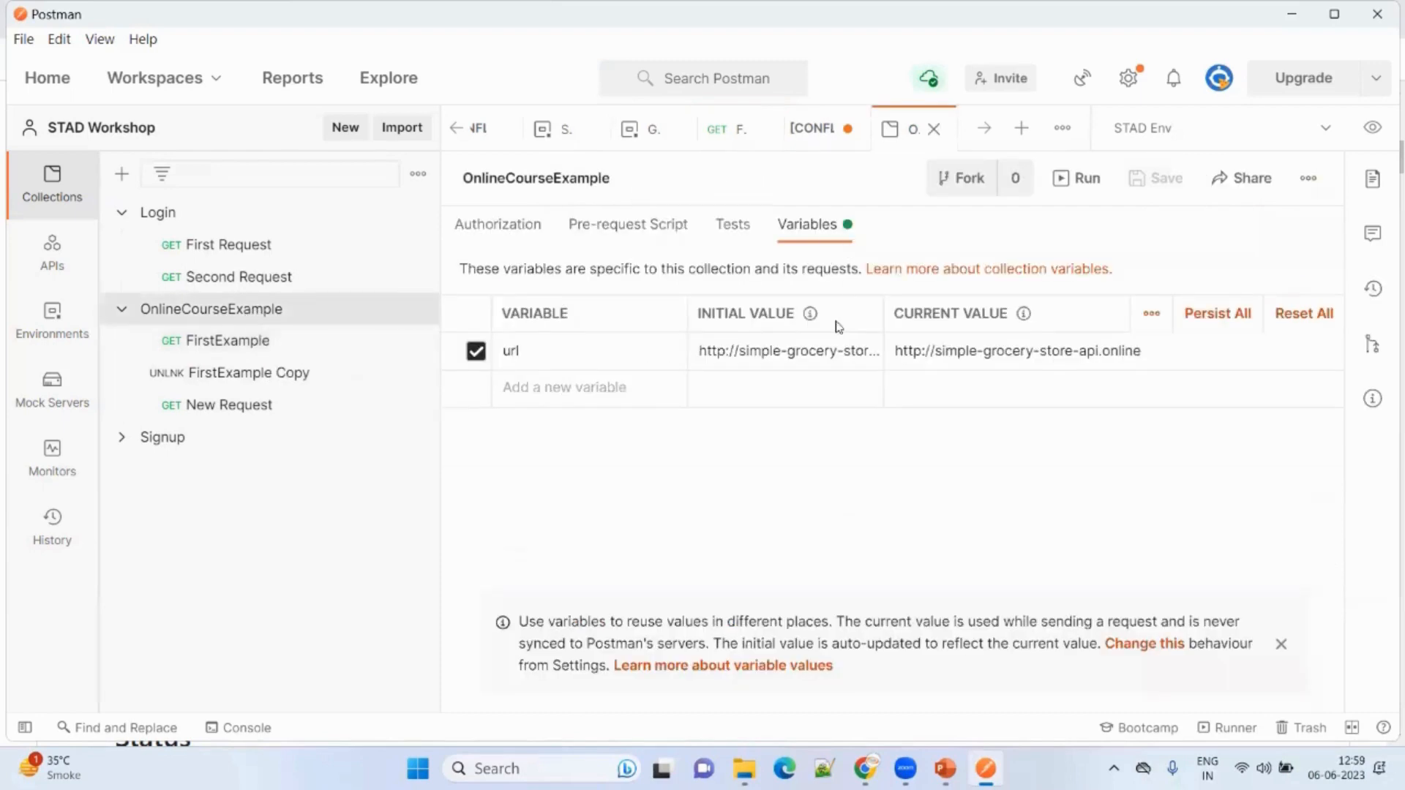
click(823, 356)
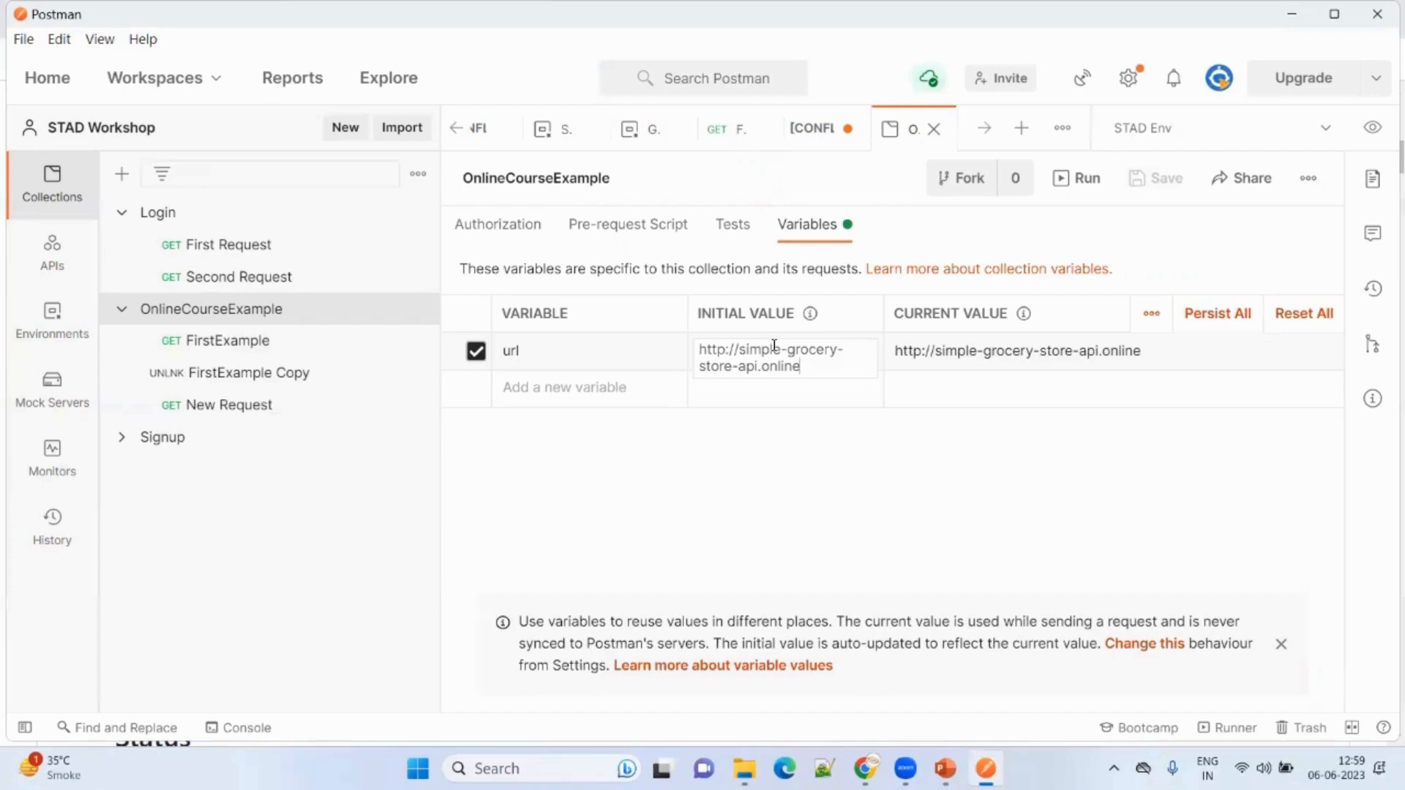
click(753, 526)
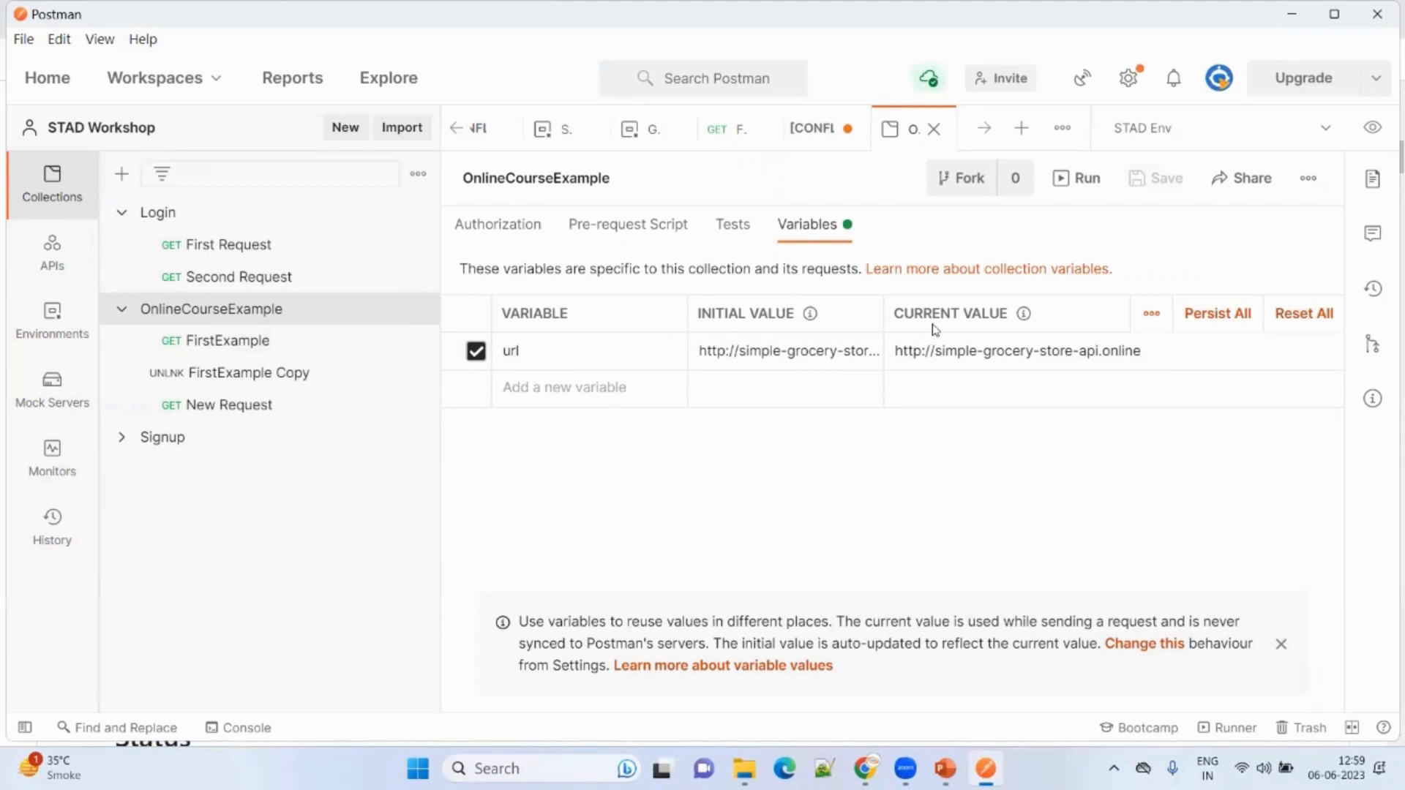
Add a 'password' variable with the real password as current value and 'write your password' as initial value.
click(647, 388)
text(pas)
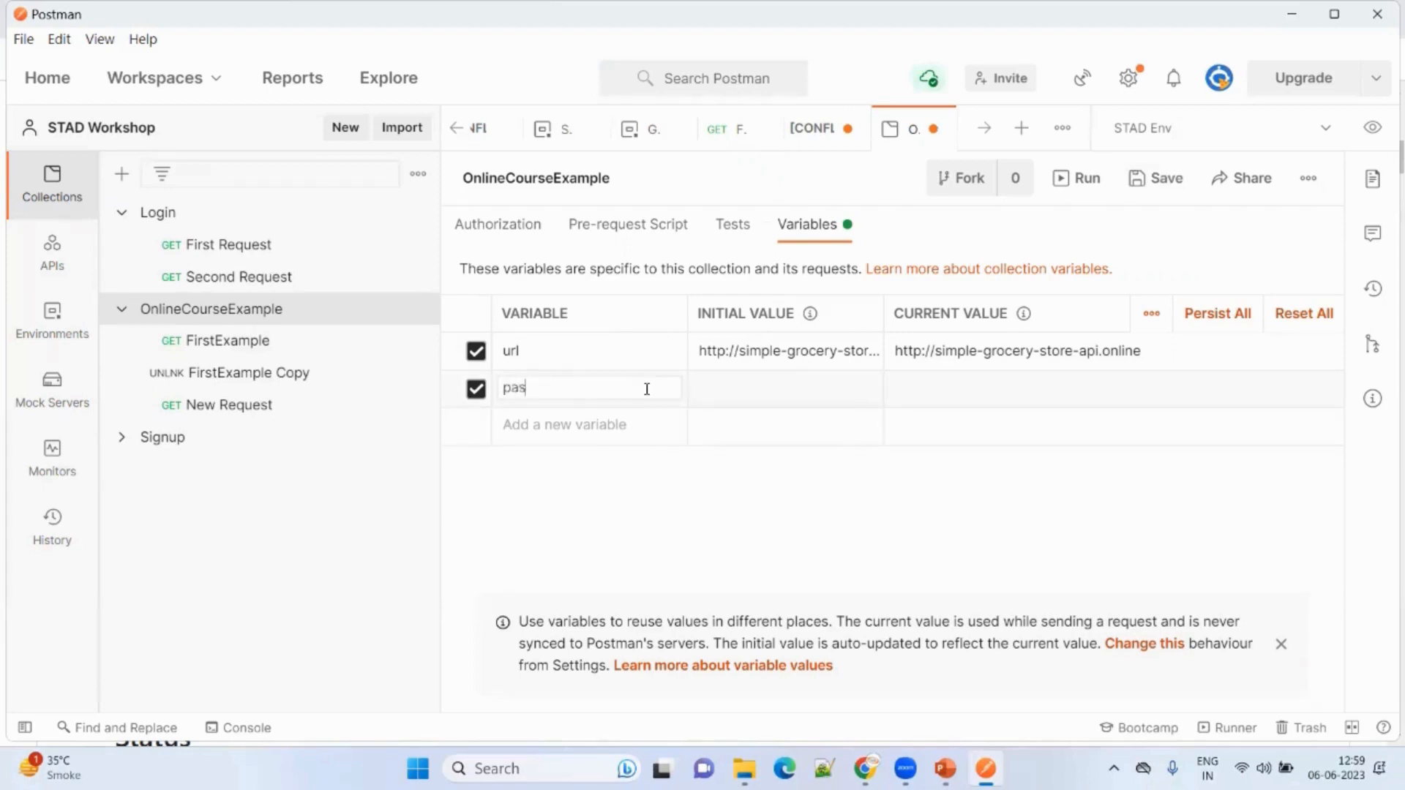
text(sword)
click(970, 383)
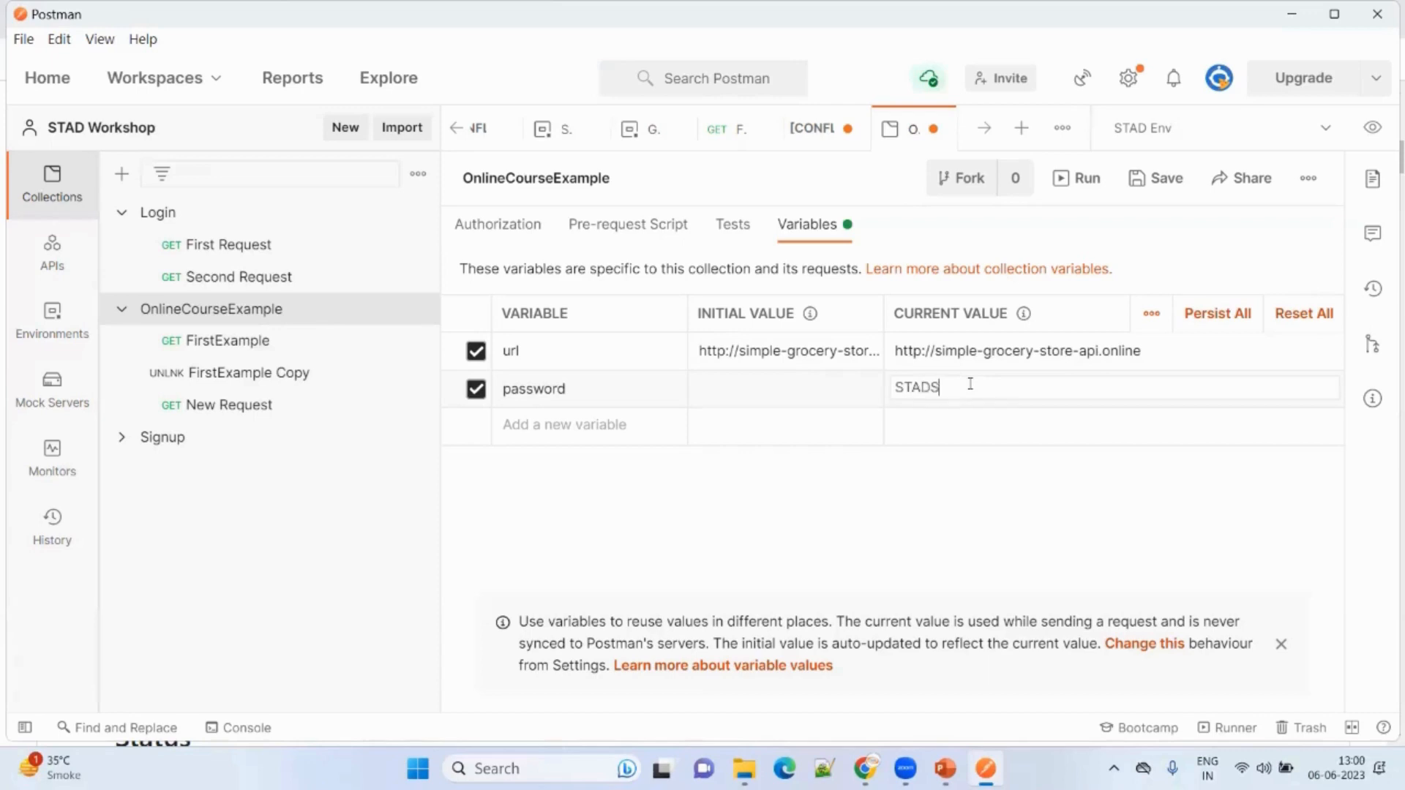
click(796, 385)
text(c)
text(rite your password)
click(856, 524)
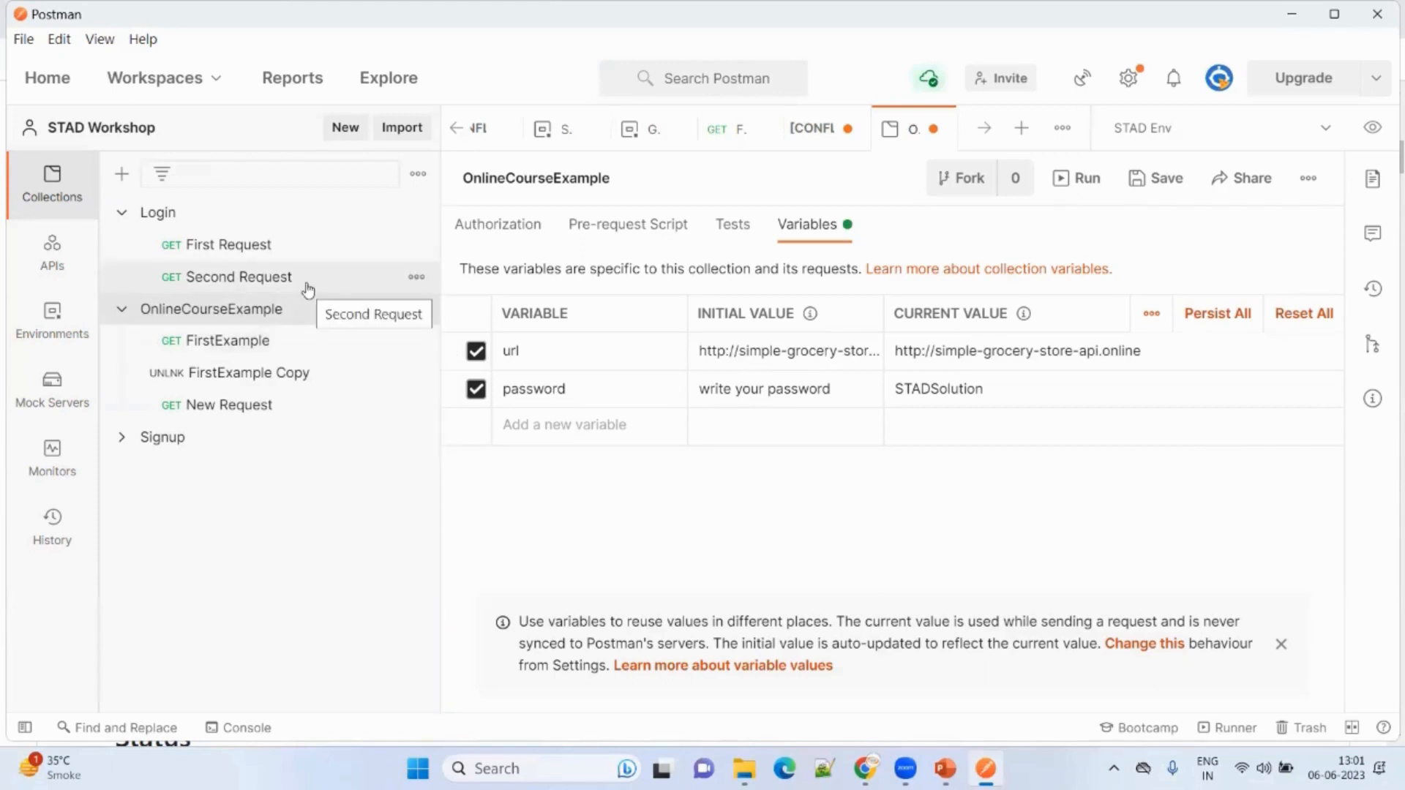
mouse_move(944, 766)
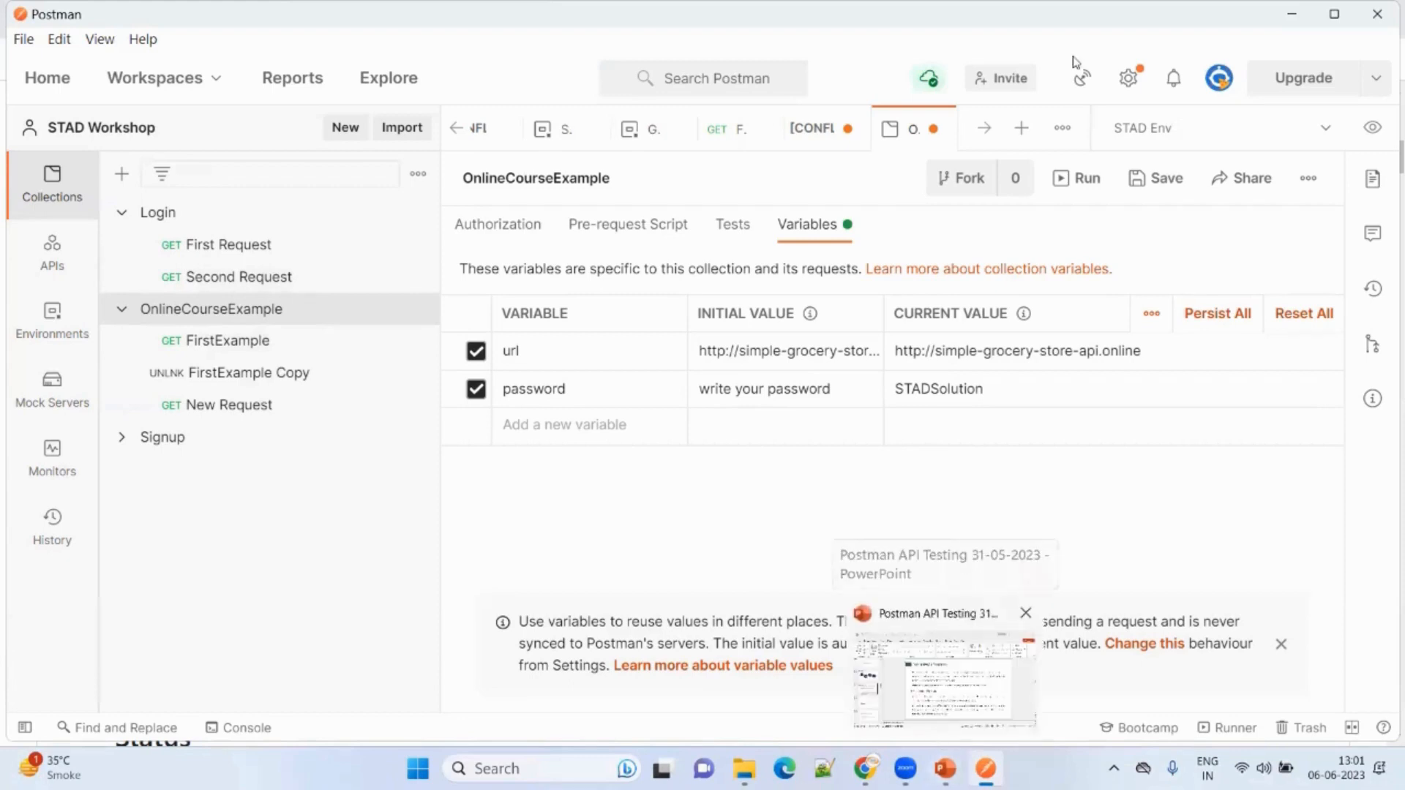
click(945, 755)
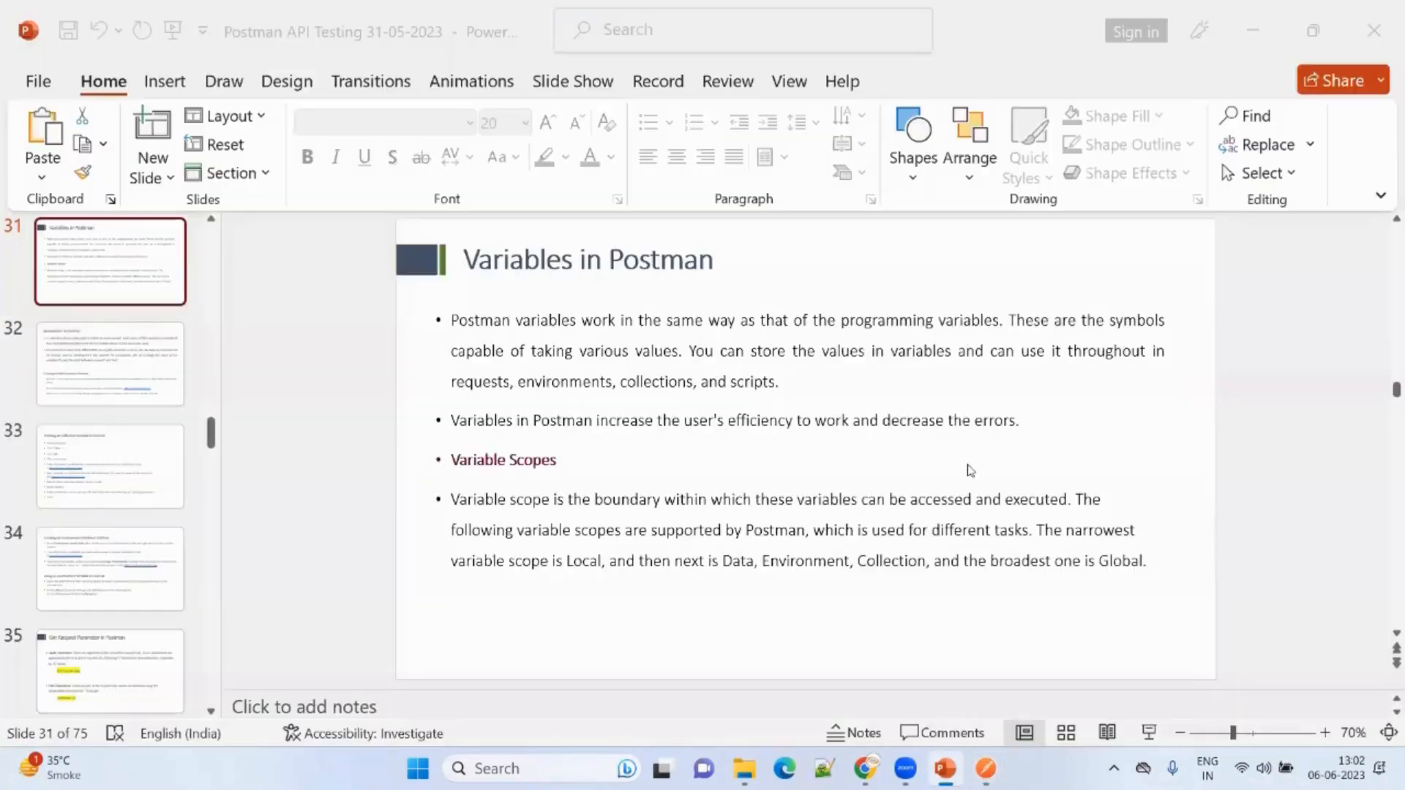